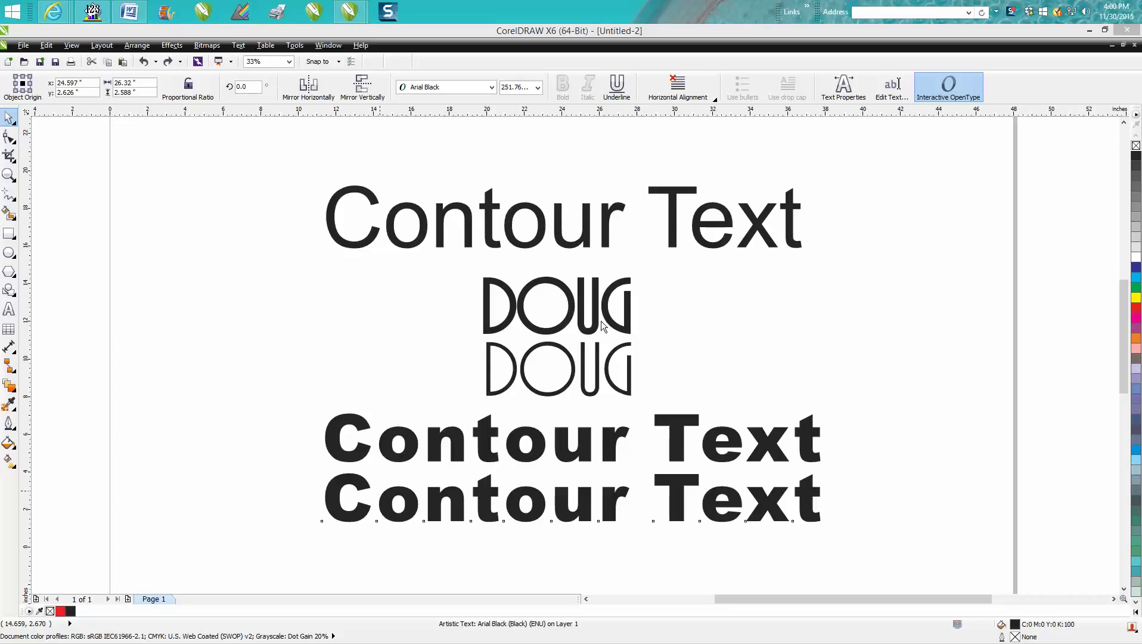
# - Browse the font list for the lower DOUG text and keep AR BONNIE
pyautogui.click(571, 361)
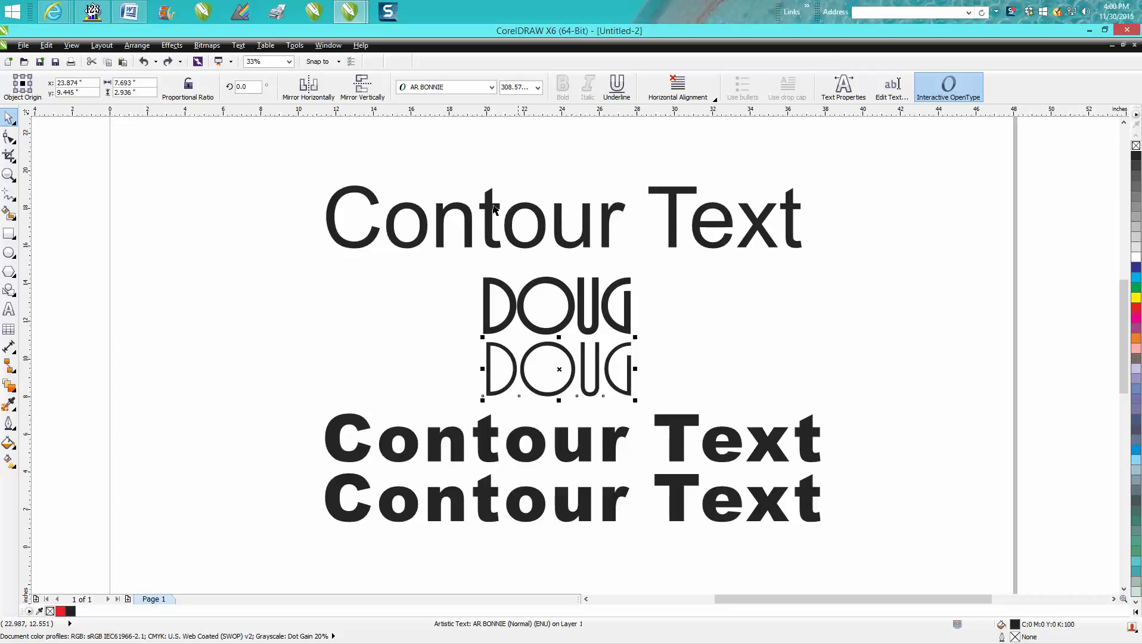
pyautogui.click(490, 87)
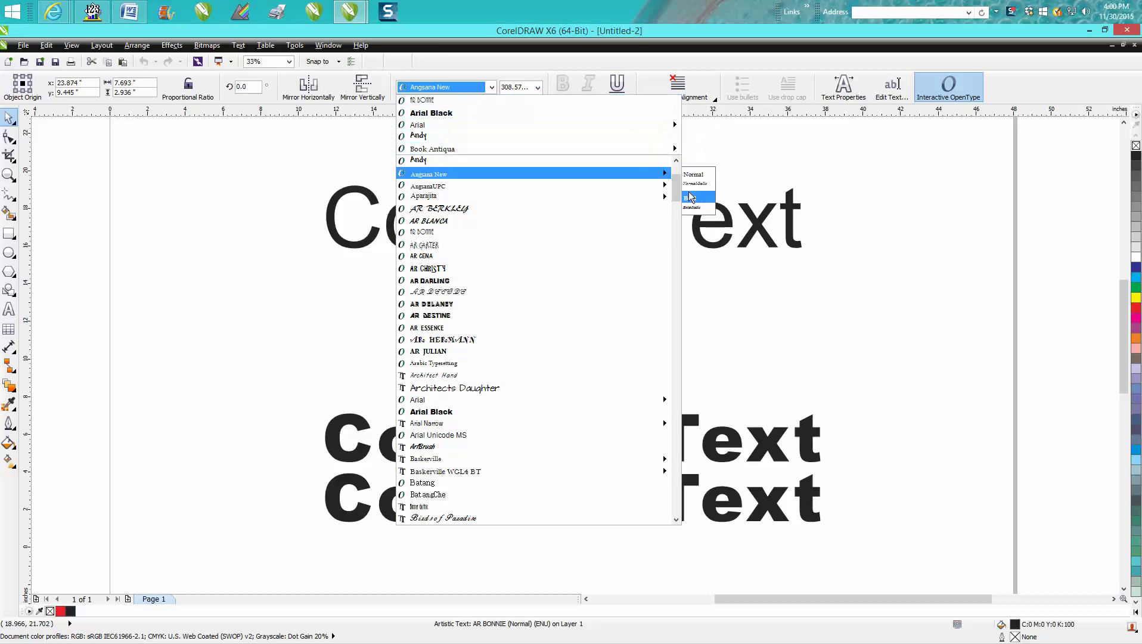
pyautogui.moveTo(473, 173)
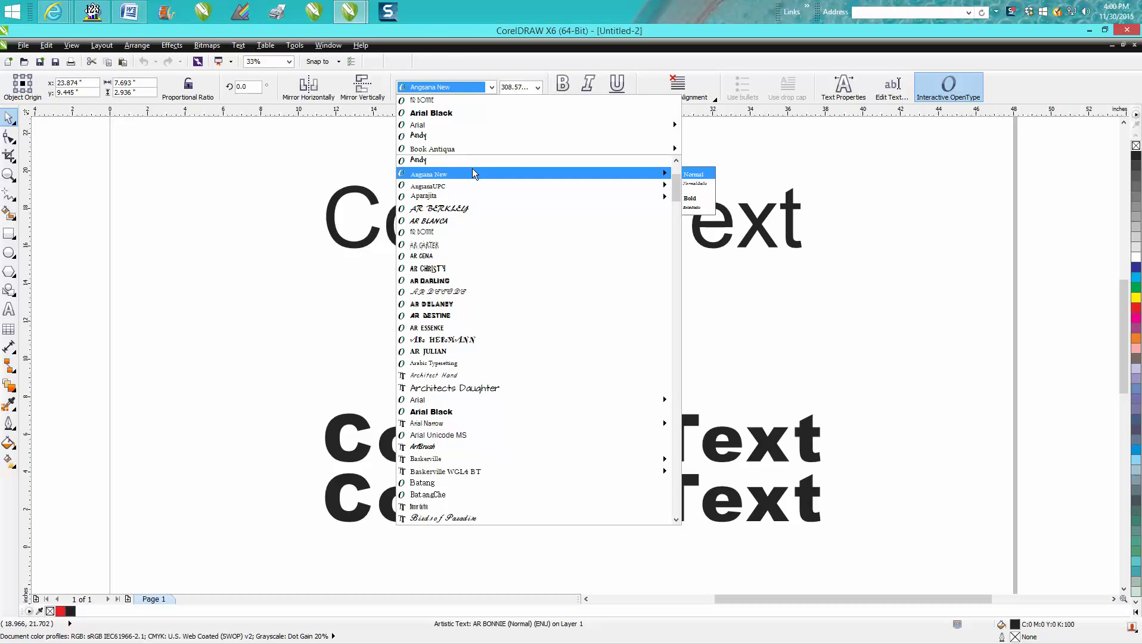
pyautogui.press('Down')
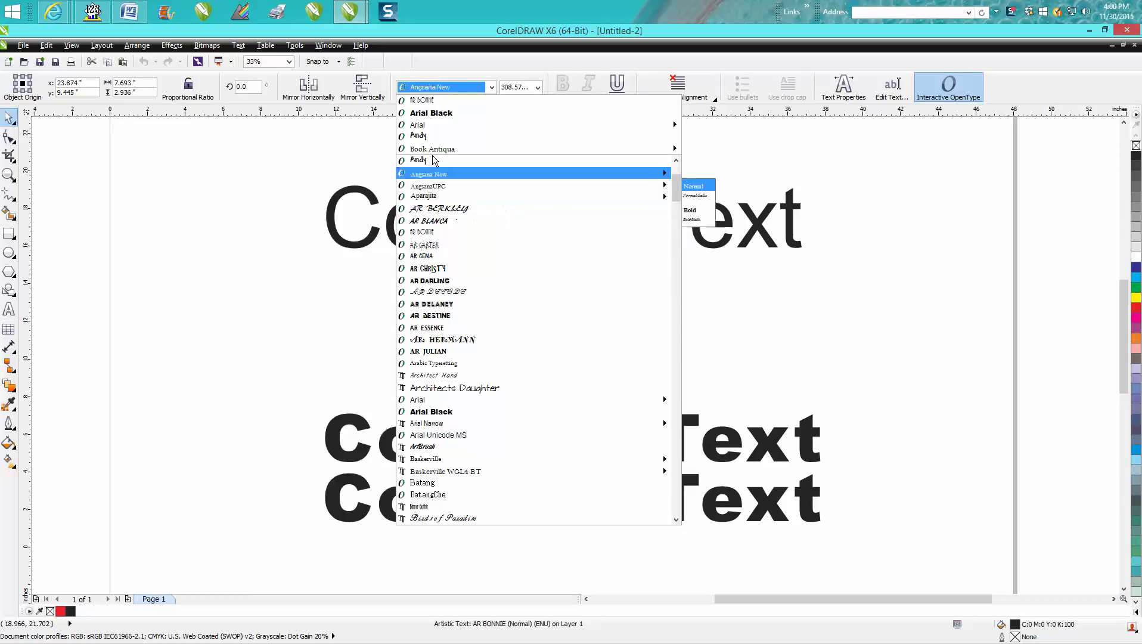
pyautogui.click(433, 104)
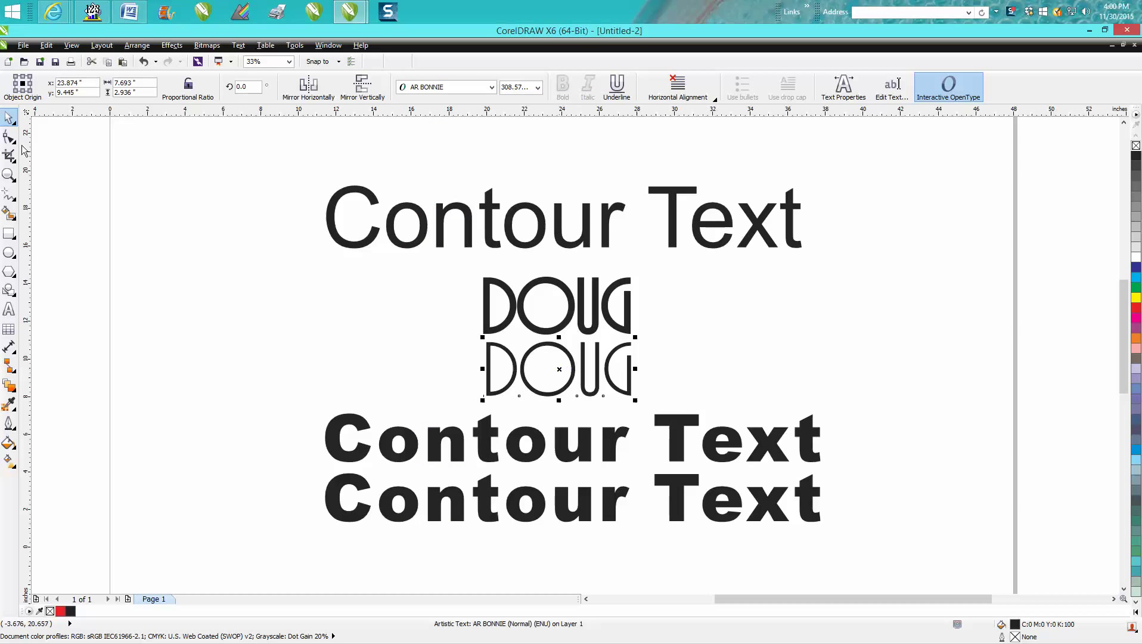
# - Zoom in on the DOUG text and reselect the lower DOUG
pyautogui.click(9, 174)
pyautogui.moveTo(458, 318); pyautogui.dragTo(752, 424)
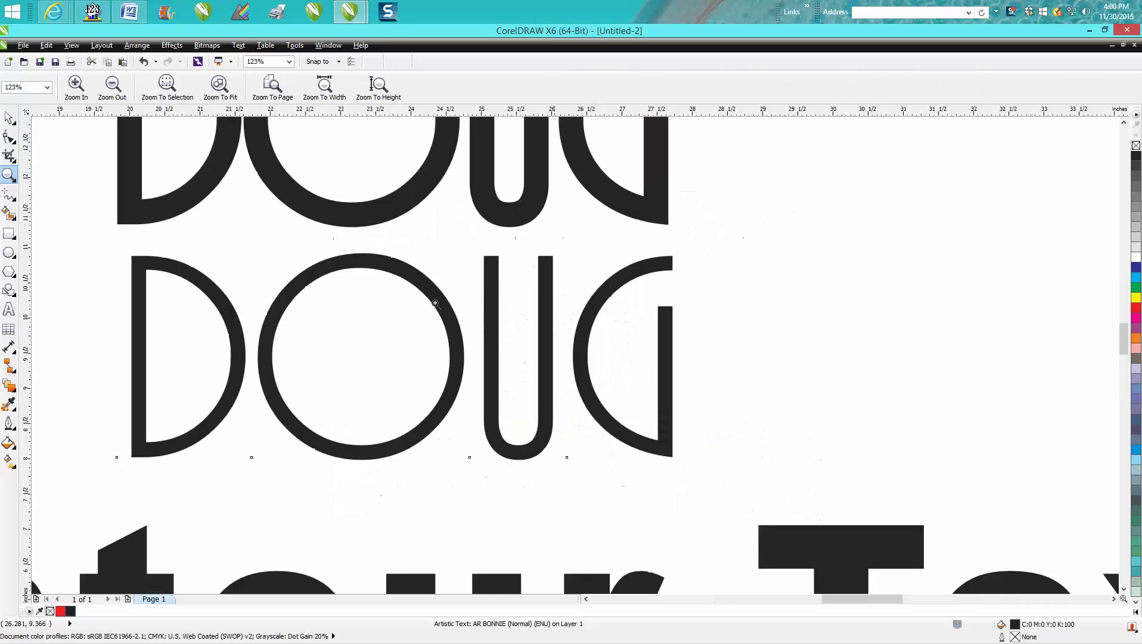
pyautogui.click(9, 117)
pyautogui.click(432, 319)
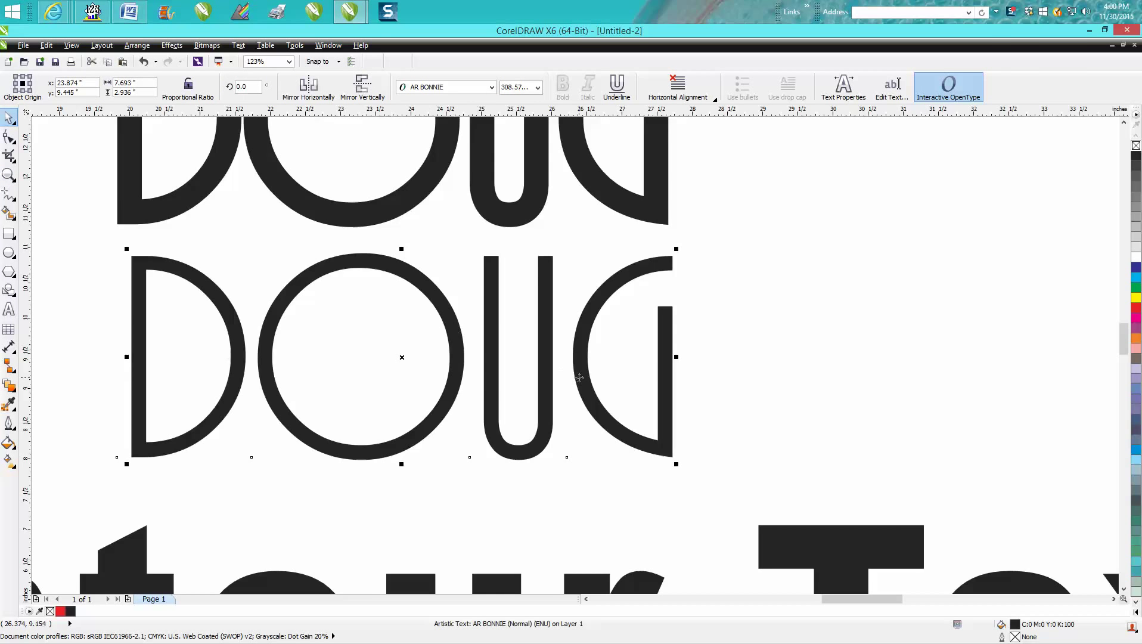
pyautogui.scroll(-2, 579, 377)
pyautogui.scroll(-2, 580, 375)
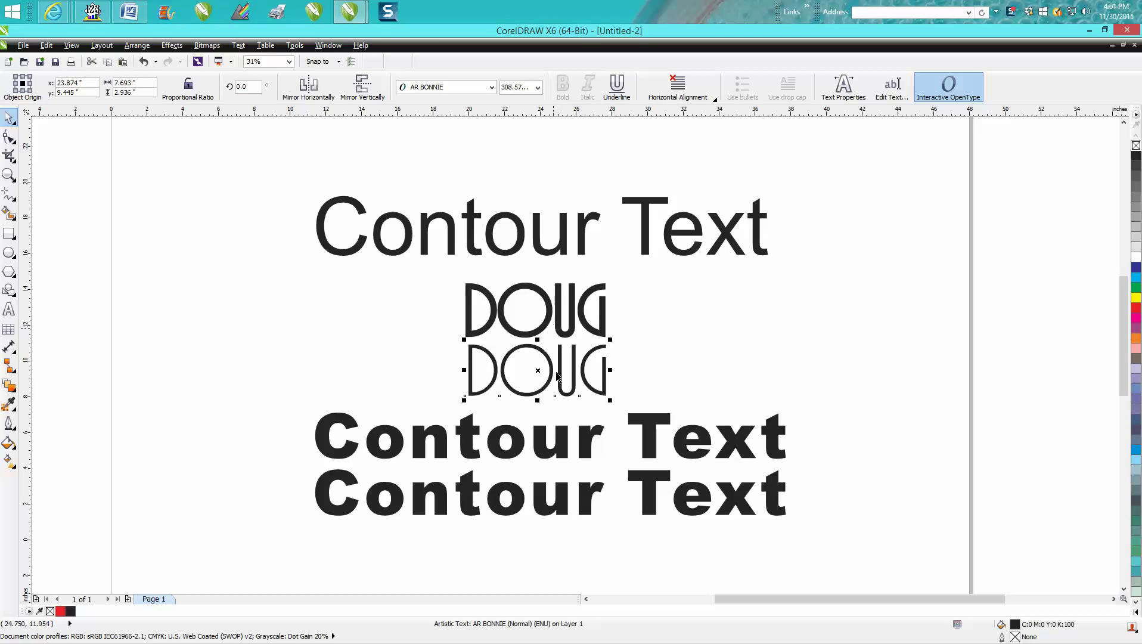
# - Select the lower Contour Text line and zoom in on both Contour Text lines
pyautogui.click(589, 494)
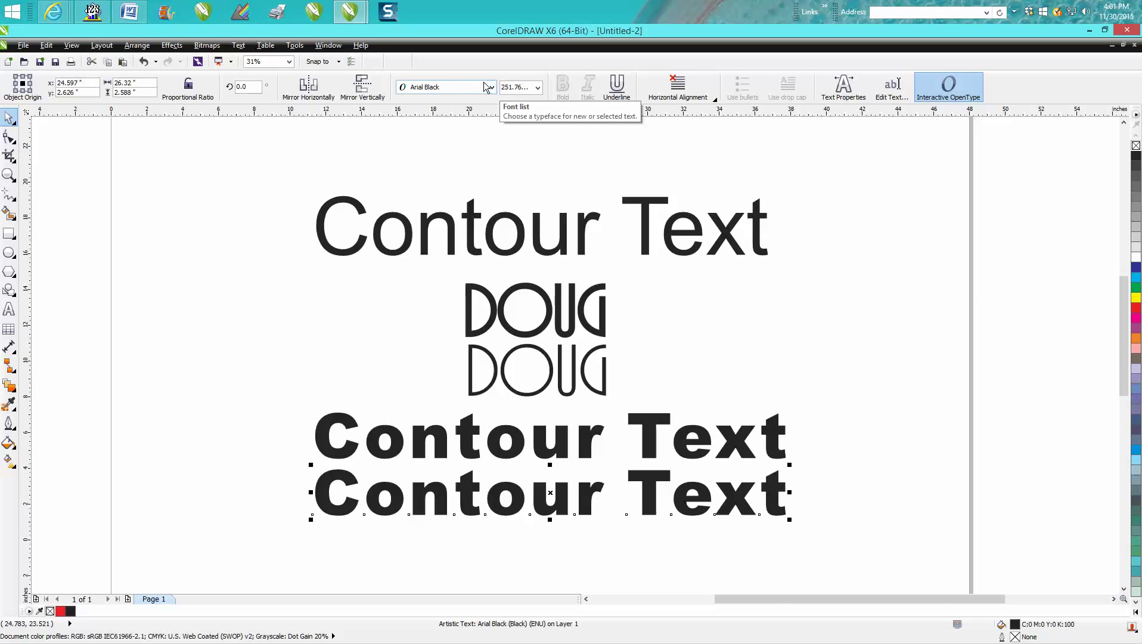
pyautogui.click(9, 174)
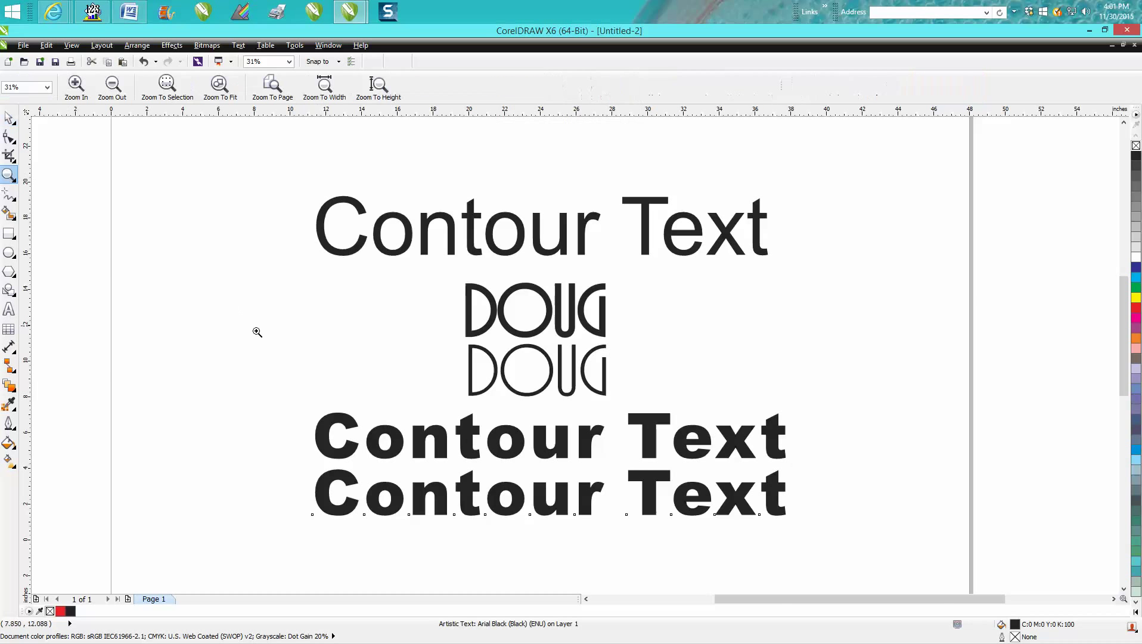
pyautogui.moveTo(289, 376)
pyautogui.mouseDown()
pyautogui.moveTo(397, 461)
pyautogui.moveTo(866, 580)
pyautogui.mouseUp()
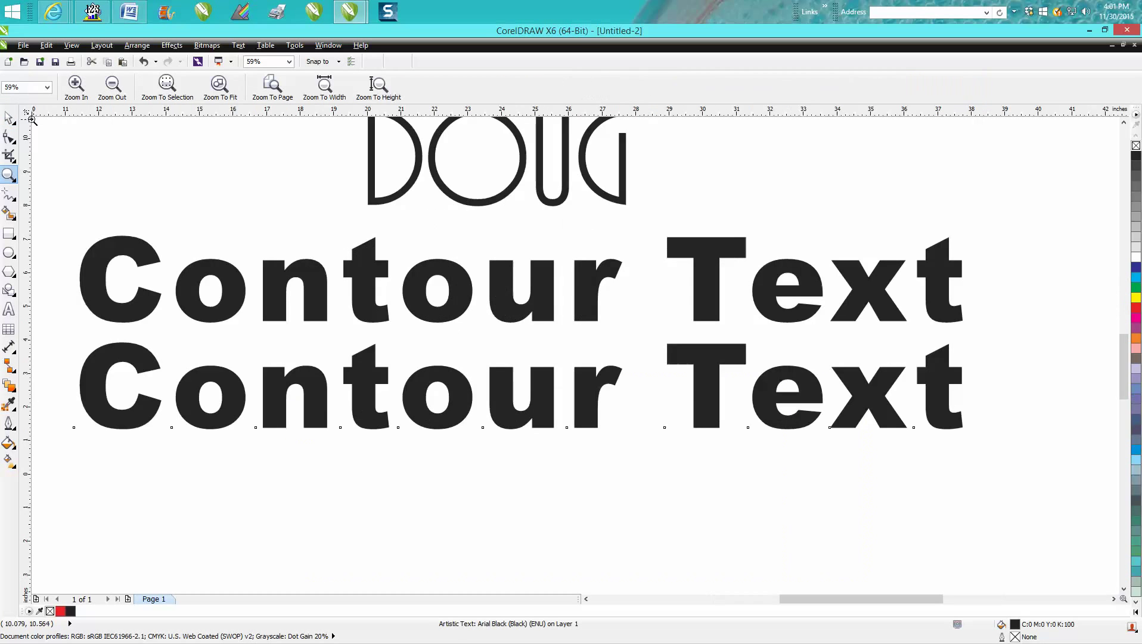
pyautogui.click(9, 118)
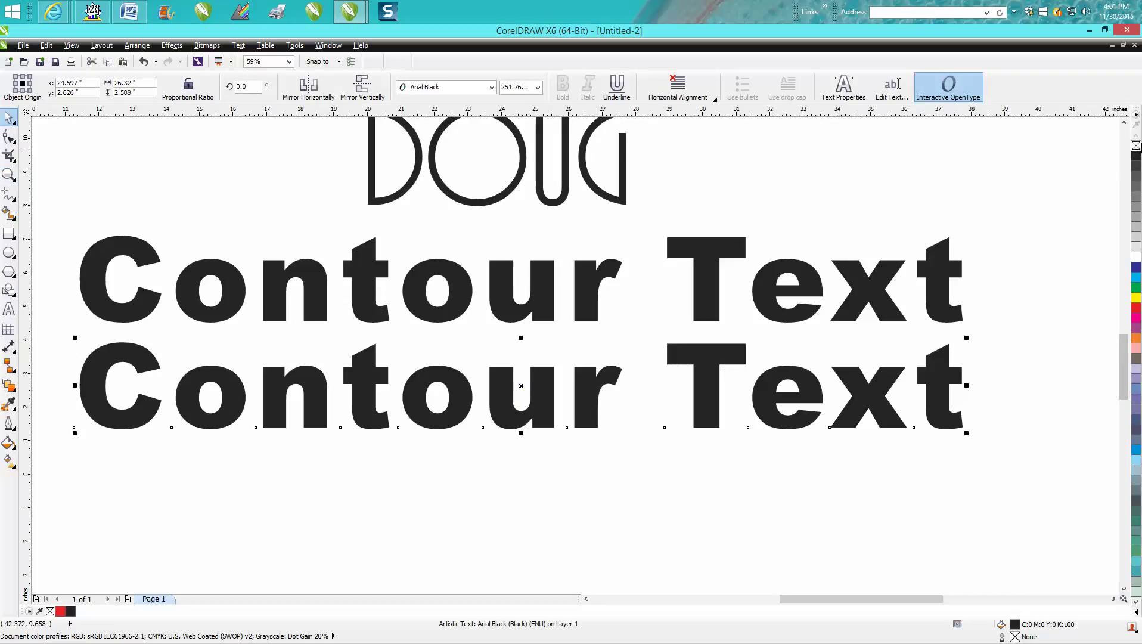
# - Remove the lower Contour Text's fill and give it a red outline
pyautogui.click(1136, 148)
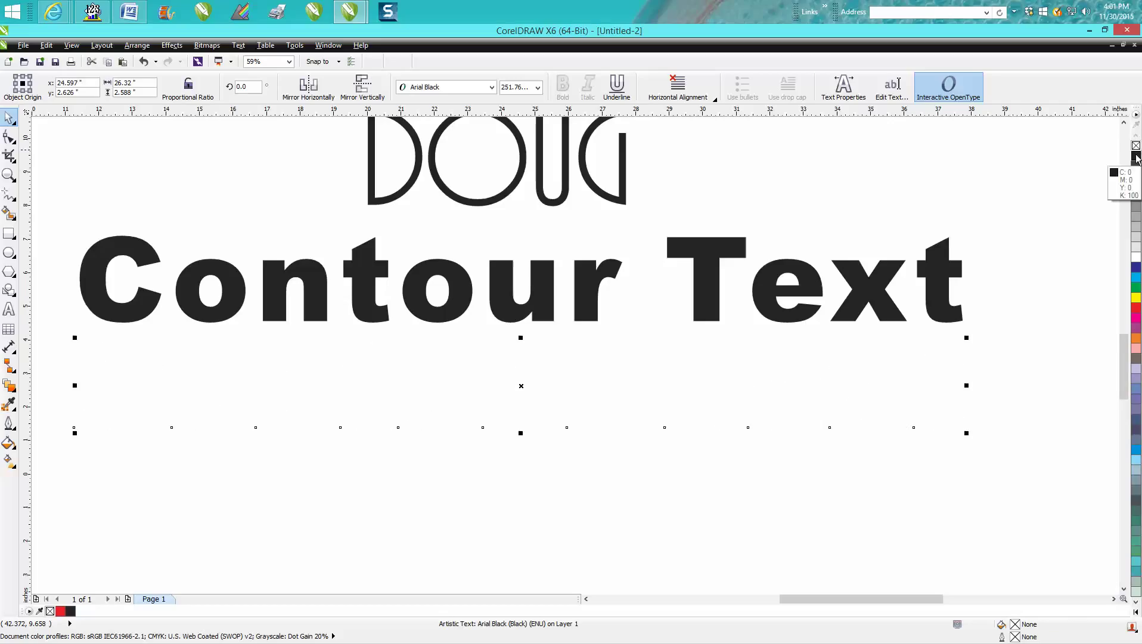
pyautogui.rightClick(1136, 310)
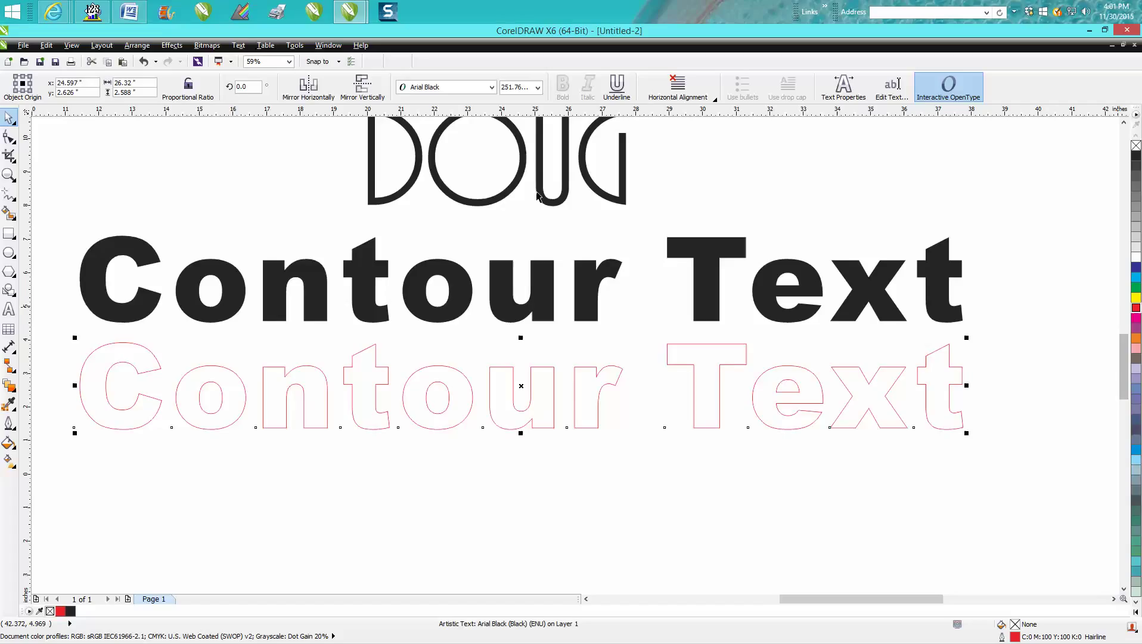
pyautogui.click(136, 46)
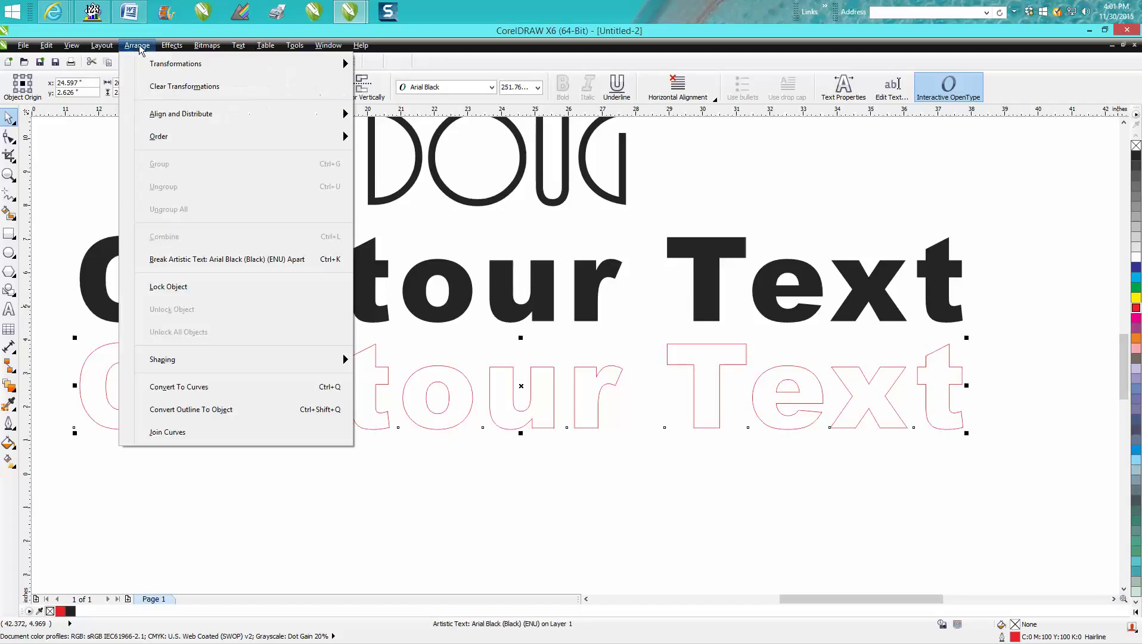
pyautogui.moveTo(171, 45)
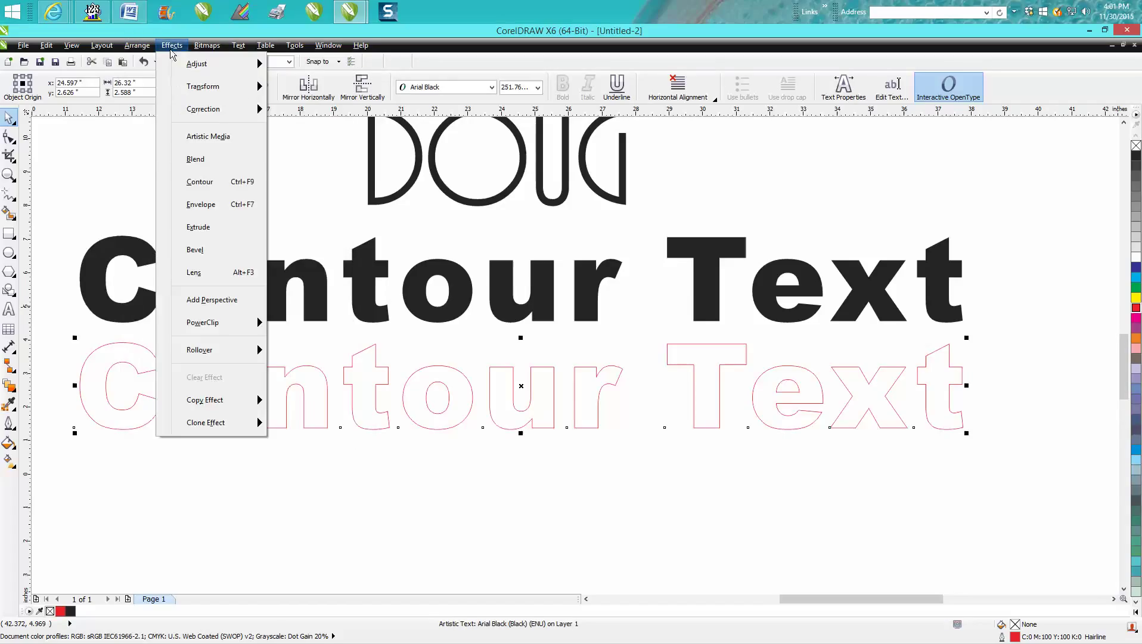
# - Apply an outside contour to the lower Contour Text, stepping the offset up to 0.1 inch
pyautogui.click(200, 181)
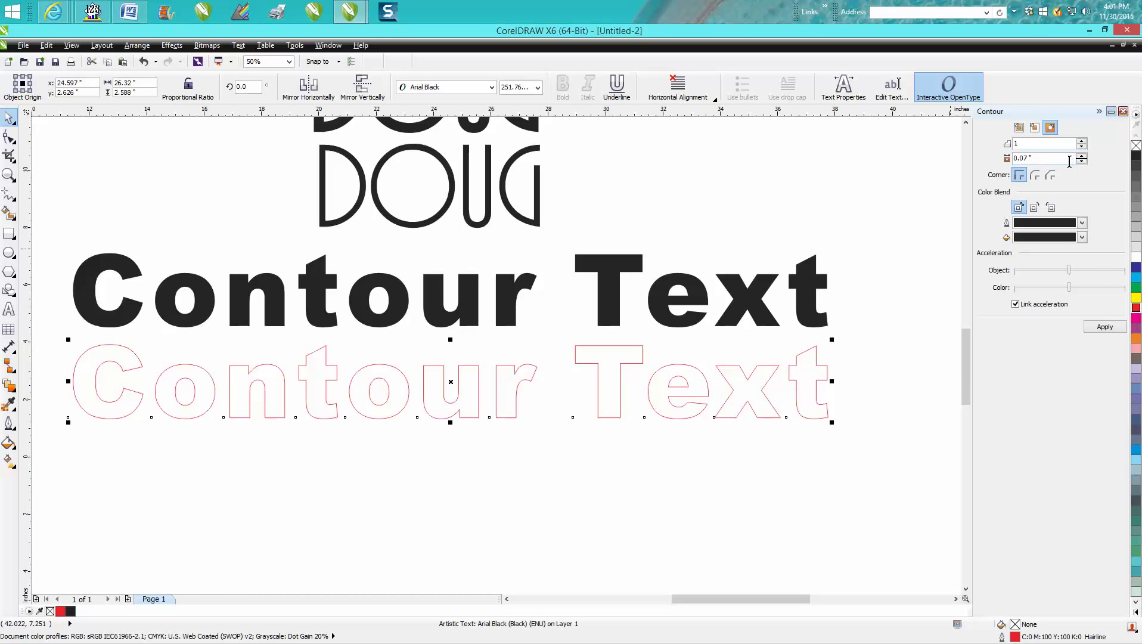
pyautogui.click(1107, 327)
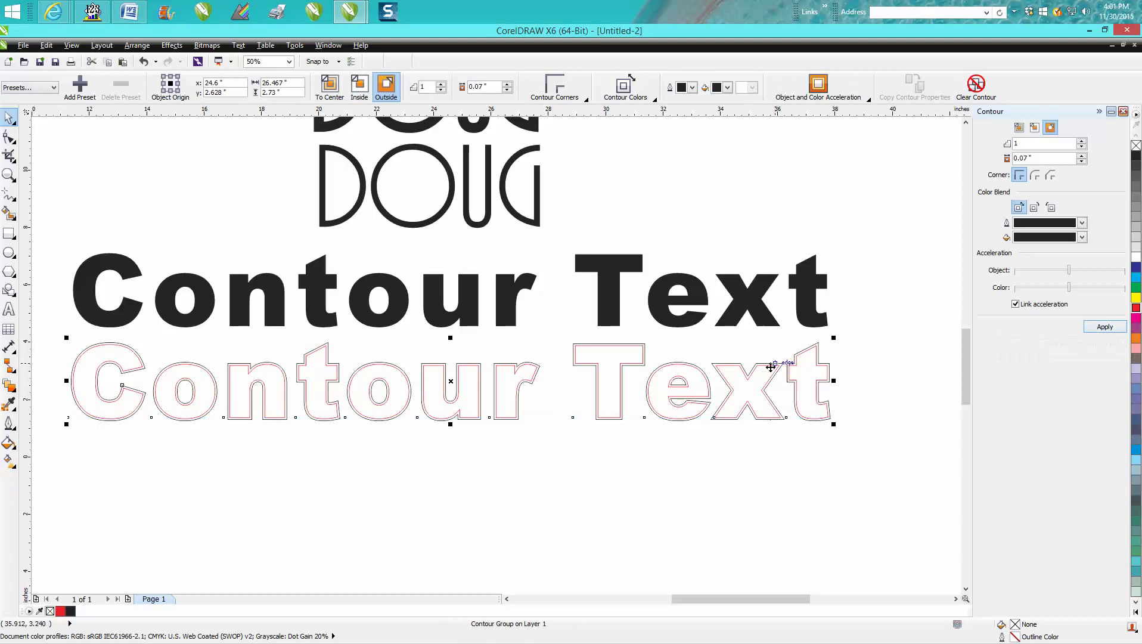
pyautogui.click(1081, 157)
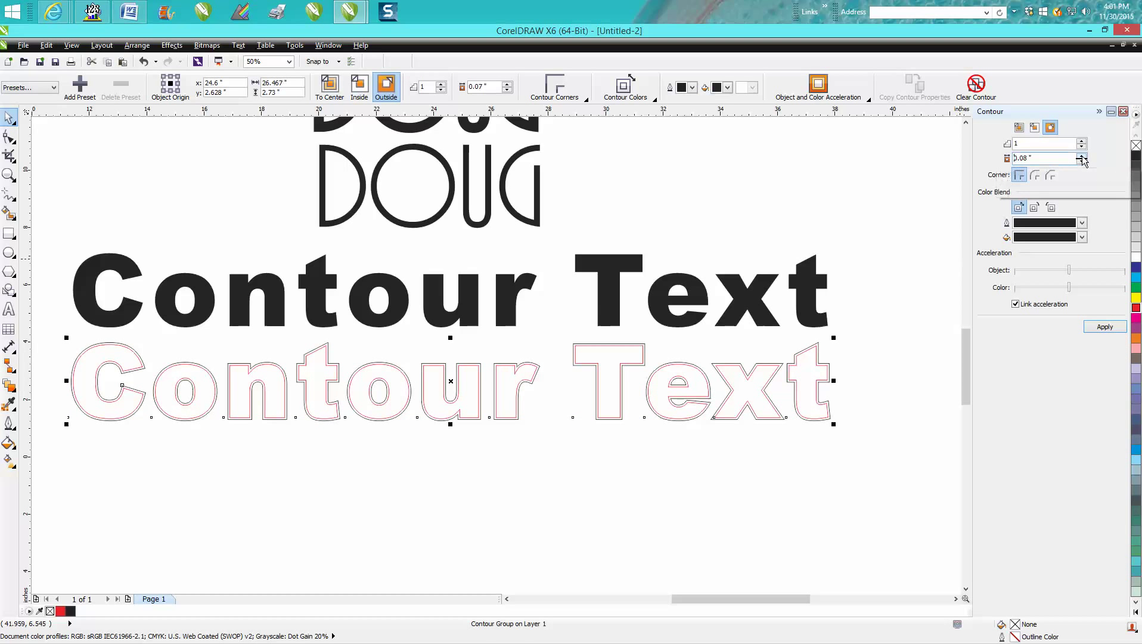
pyautogui.click(1104, 327)
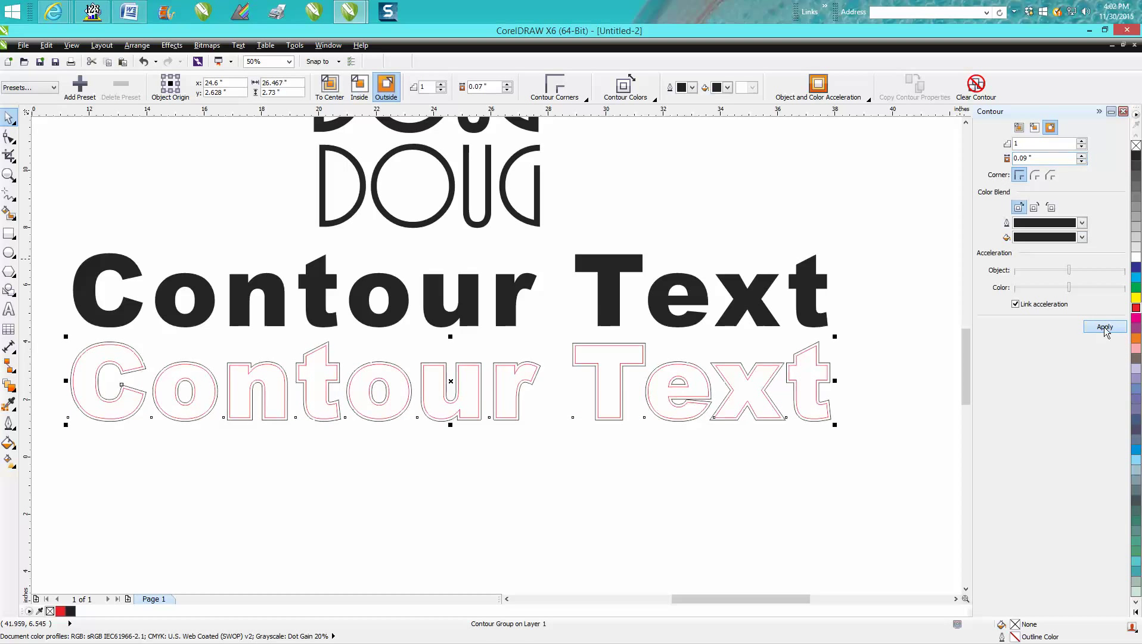
pyautogui.click(1083, 157)
pyautogui.click(1104, 328)
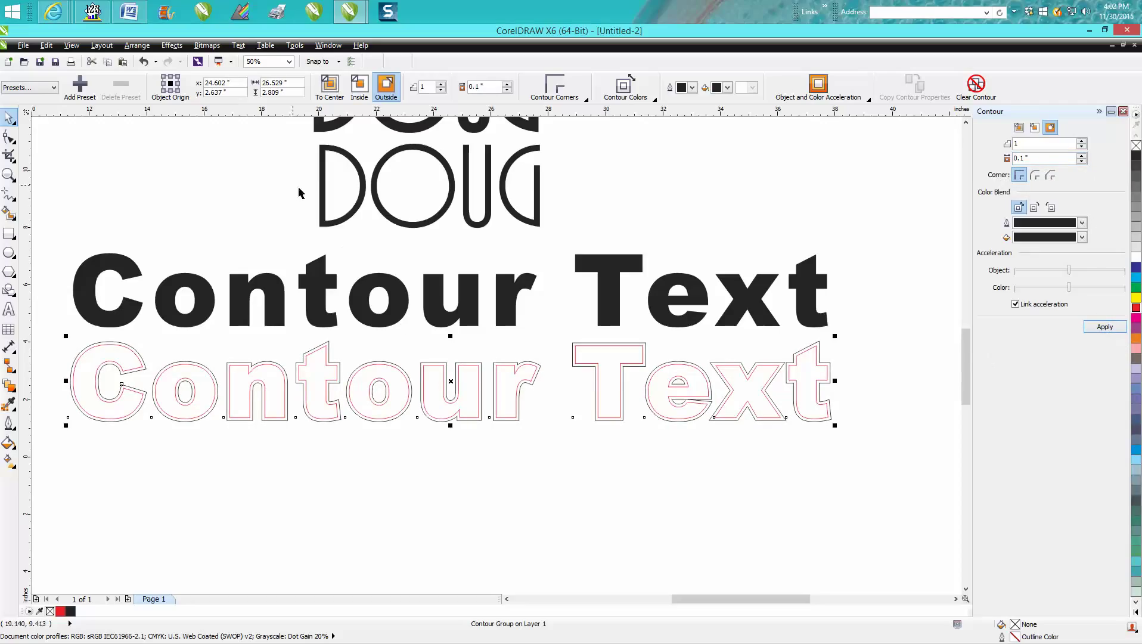
pyautogui.click(9, 174)
pyautogui.moveTo(344, 340); pyautogui.dragTo(499, 429)
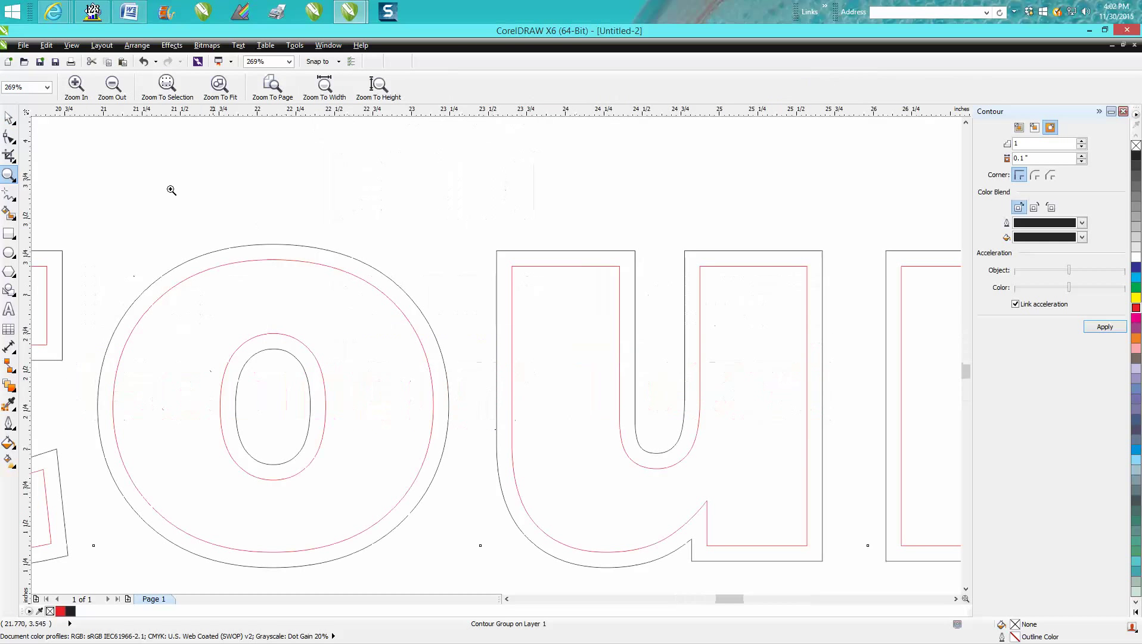
# - Break the contour group apart and delete the red-outlined original text
pyautogui.click(11, 120)
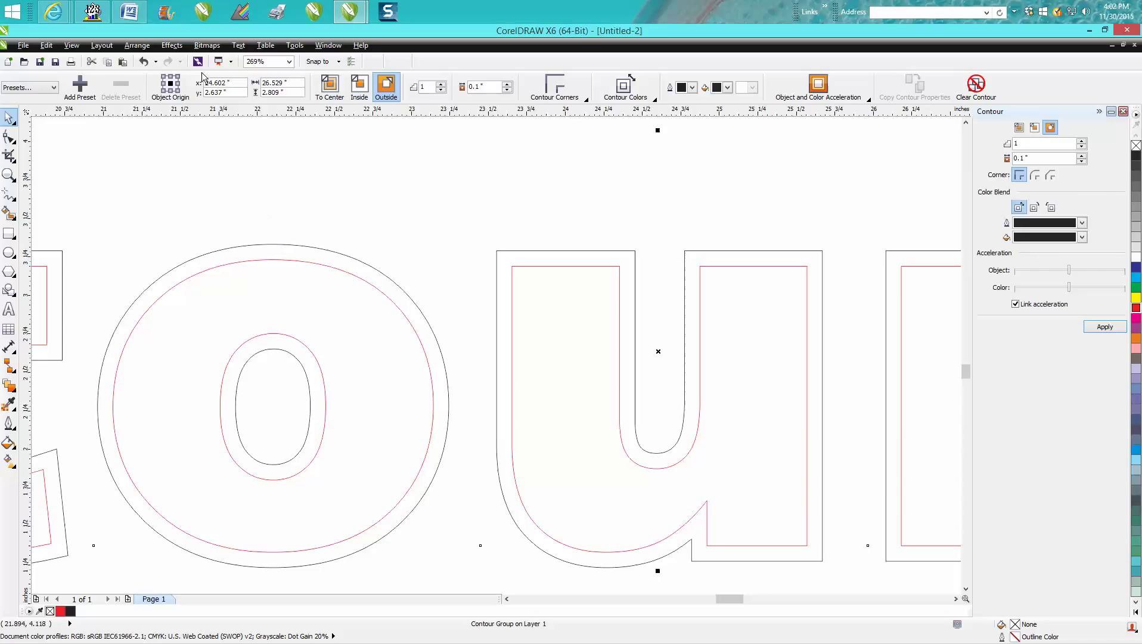
pyautogui.click(136, 45)
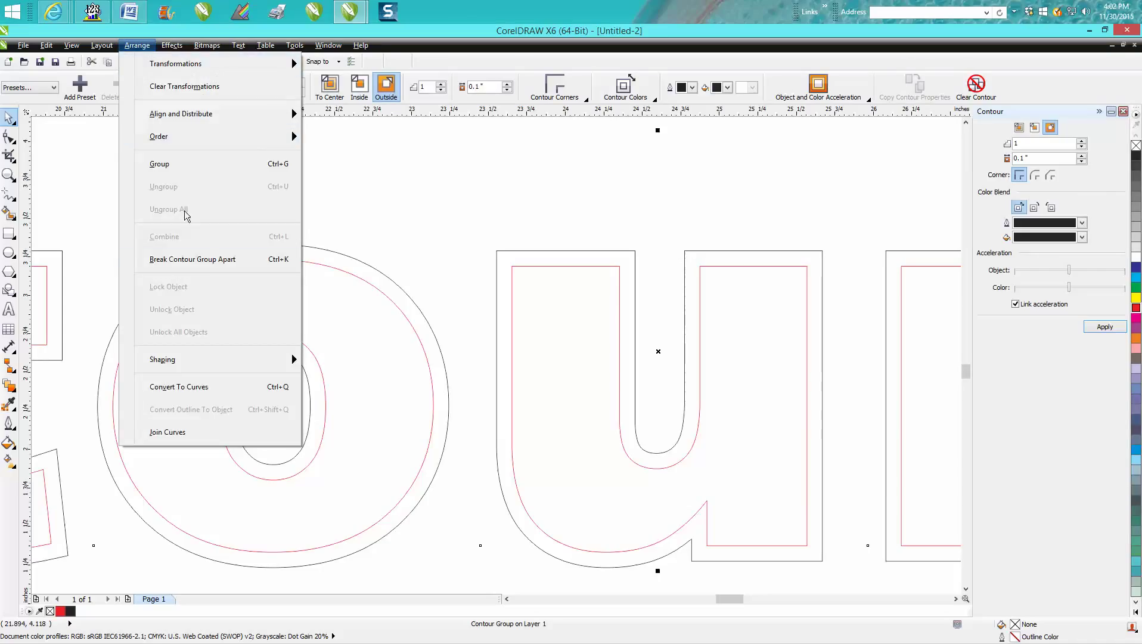
pyautogui.click(204, 261)
pyautogui.click(173, 182)
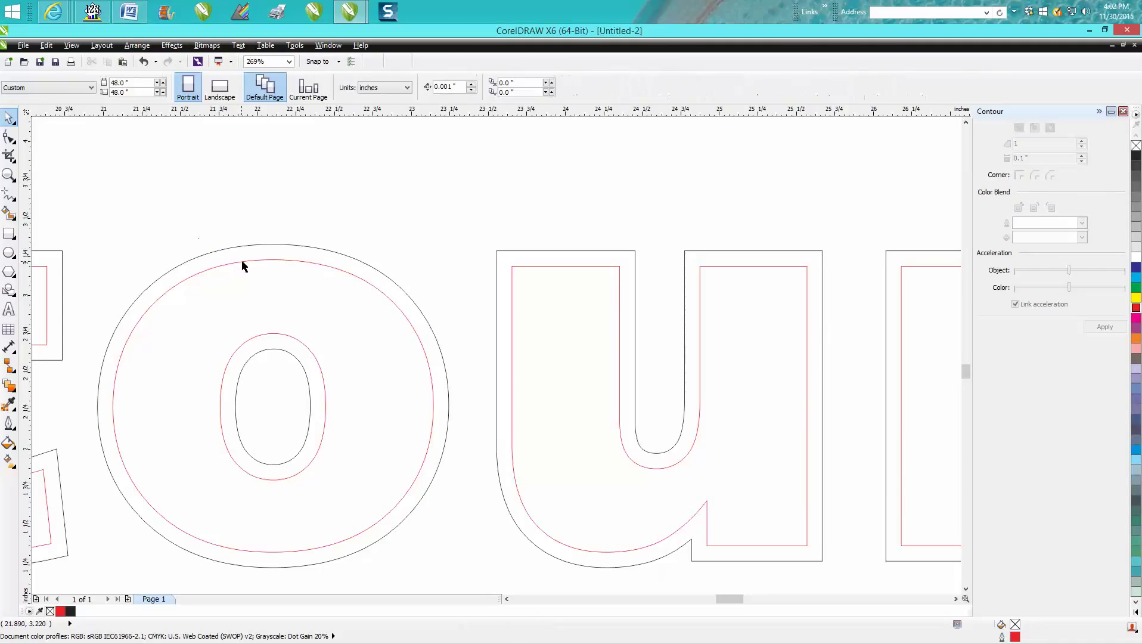
pyautogui.click(244, 264)
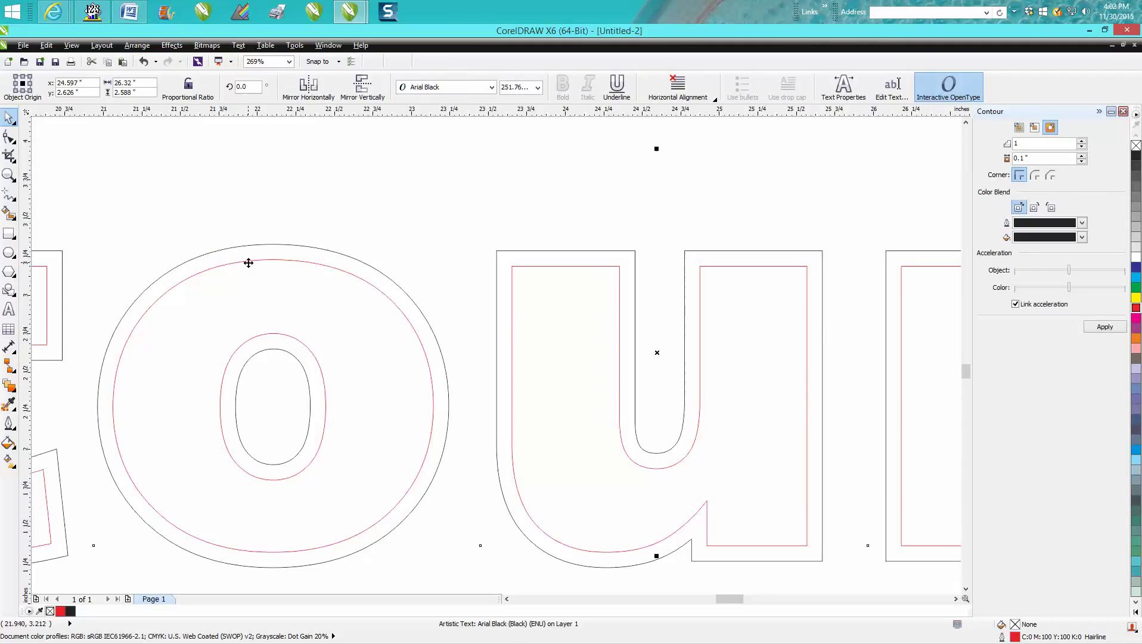
pyautogui.press('Delete')
pyautogui.scroll(-4, 502, 270)
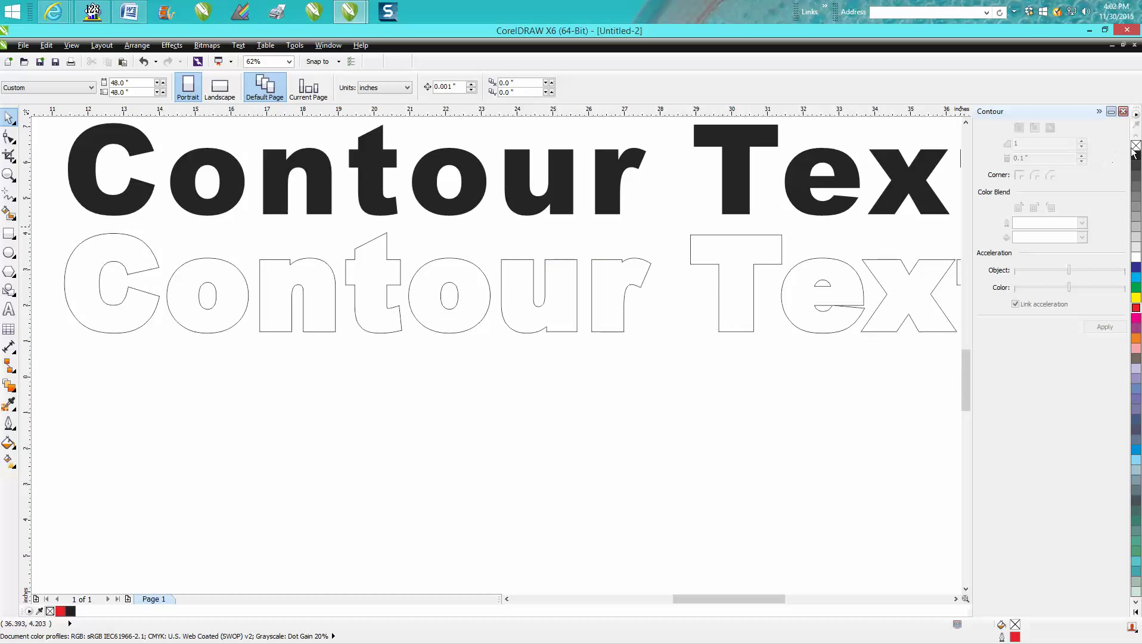
# - Dismiss the document defaults prompt and fill the thickened Contour Text shape black
pyautogui.click(1136, 308)
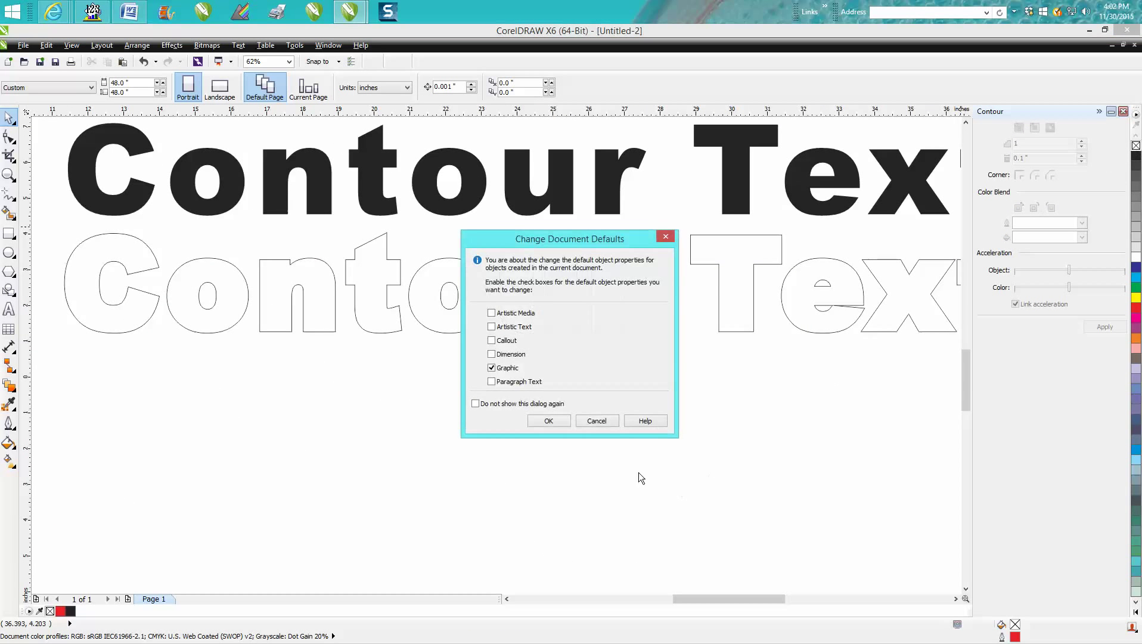
pyautogui.click(598, 420)
pyautogui.click(607, 331)
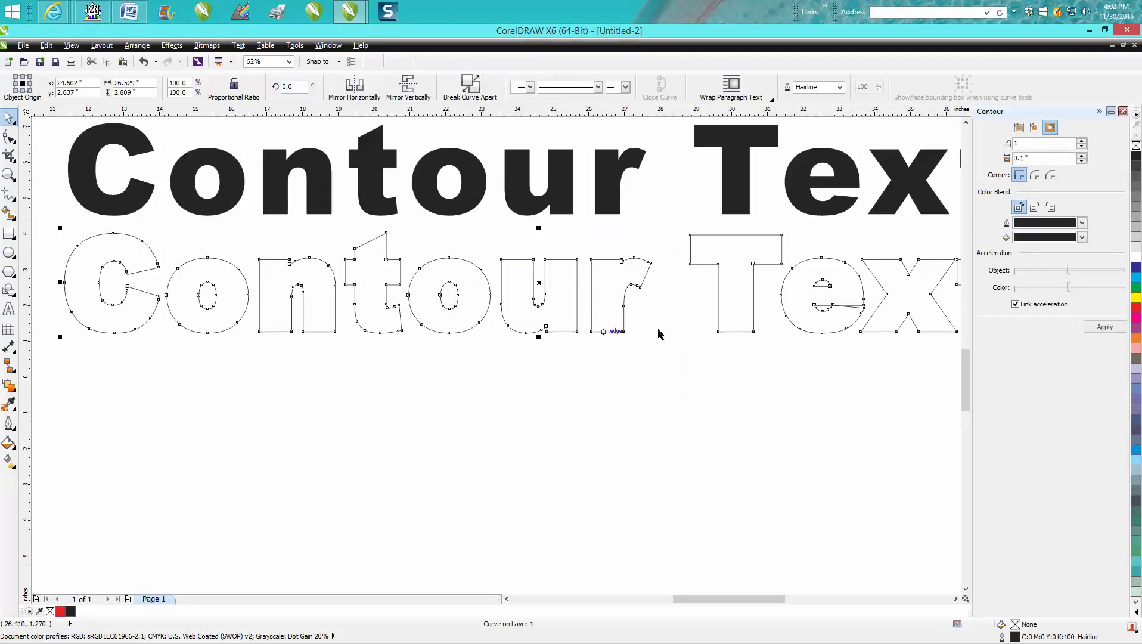
pyautogui.click(1137, 154)
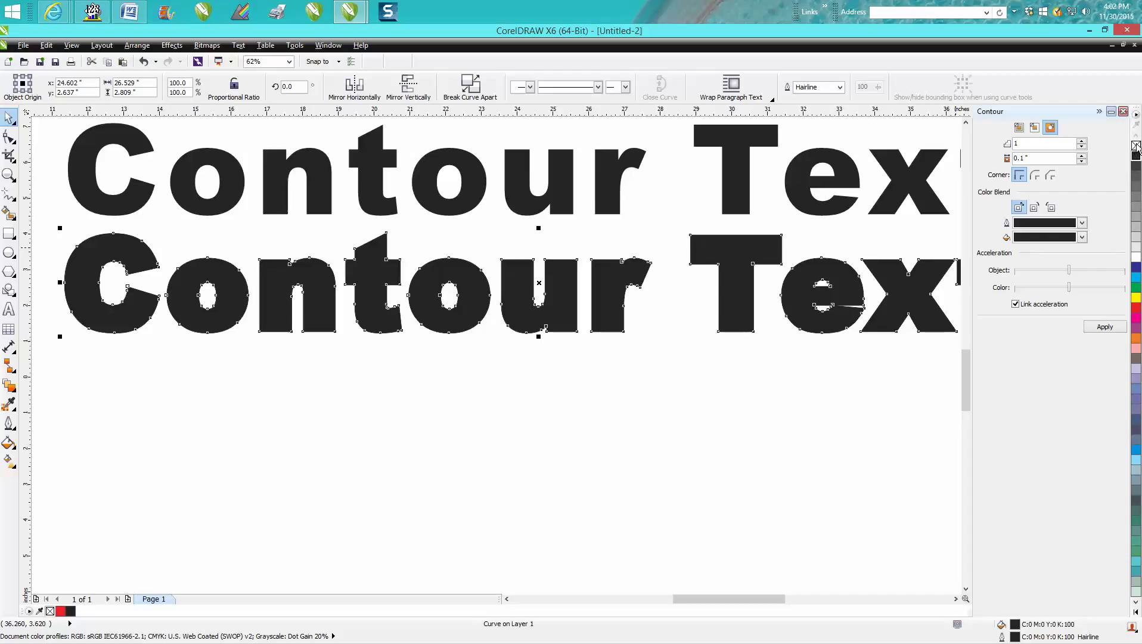
# - Strip the outline from the lower Contour Text curve, restoring its accidentally removed black fill
pyautogui.rightClick(1136, 145)
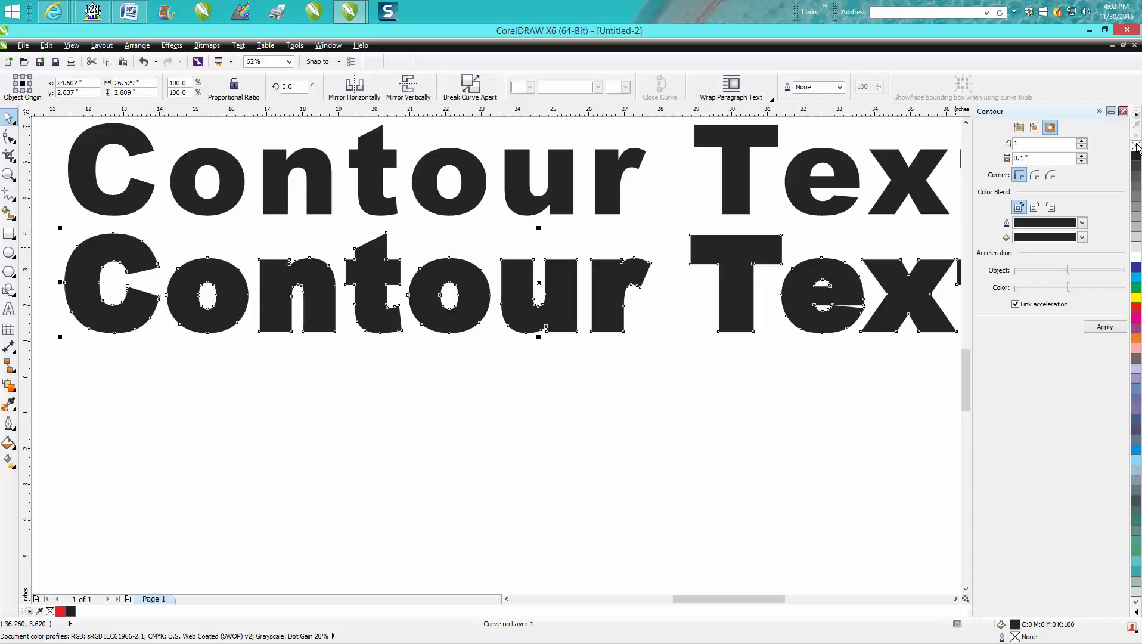
pyautogui.click(1136, 145)
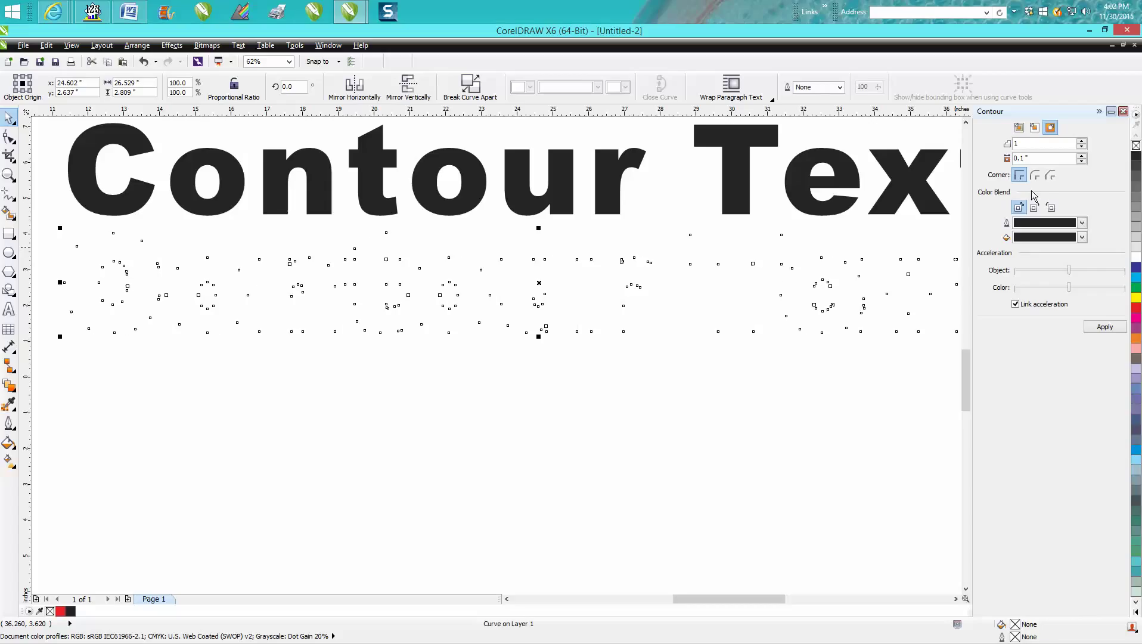
pyautogui.click(1137, 157)
pyautogui.rightClick(1137, 157)
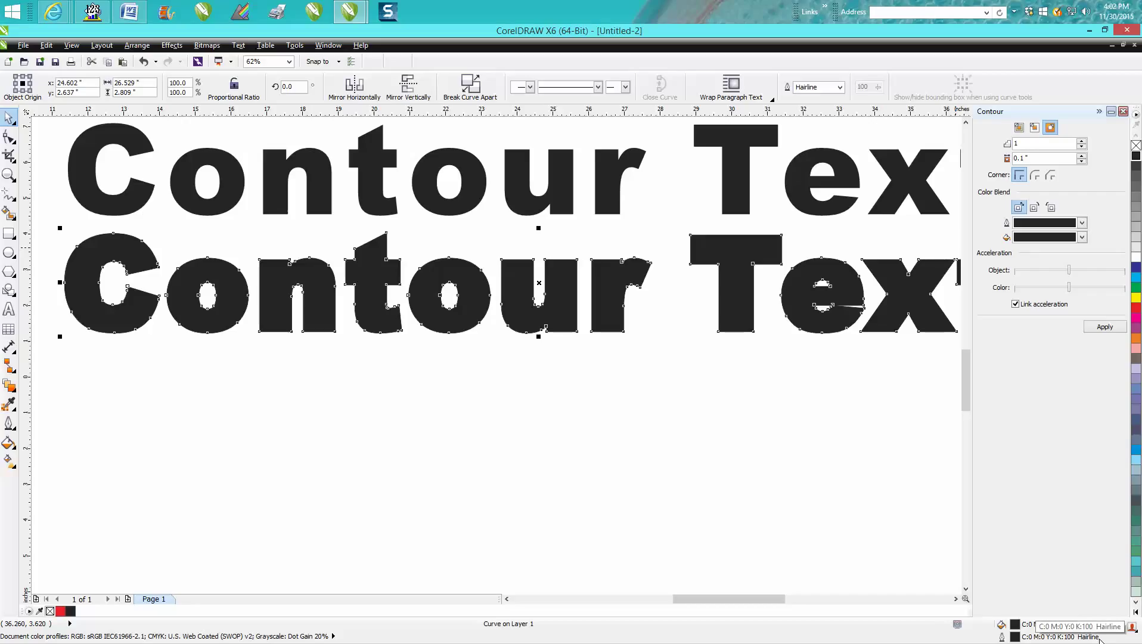
pyautogui.rightClick(1136, 145)
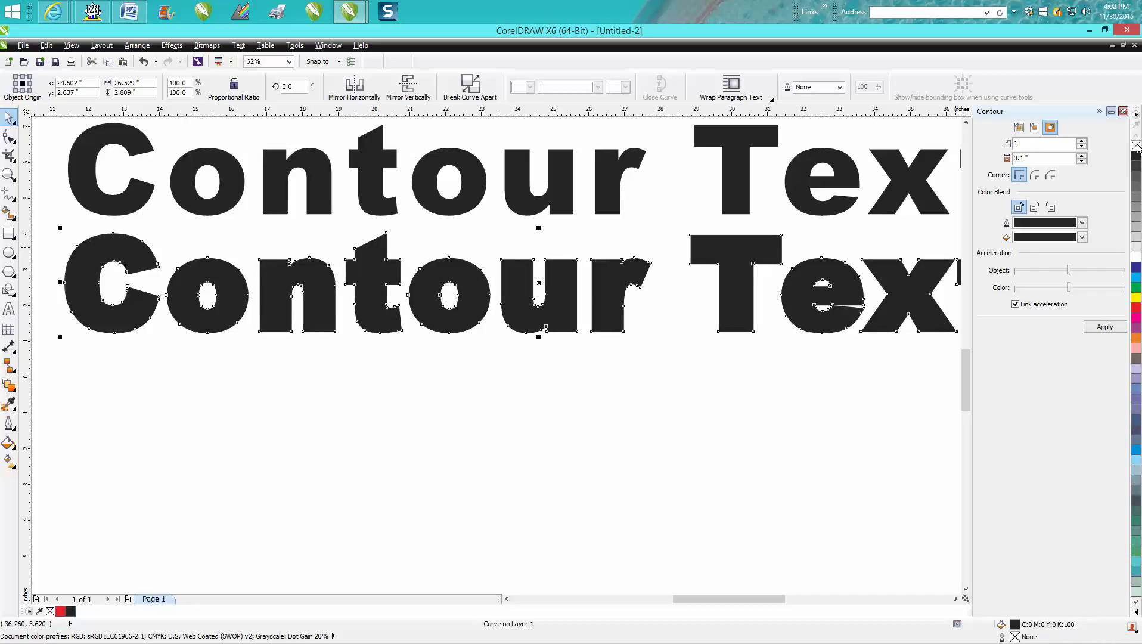
pyautogui.scroll(-4, 824, 465)
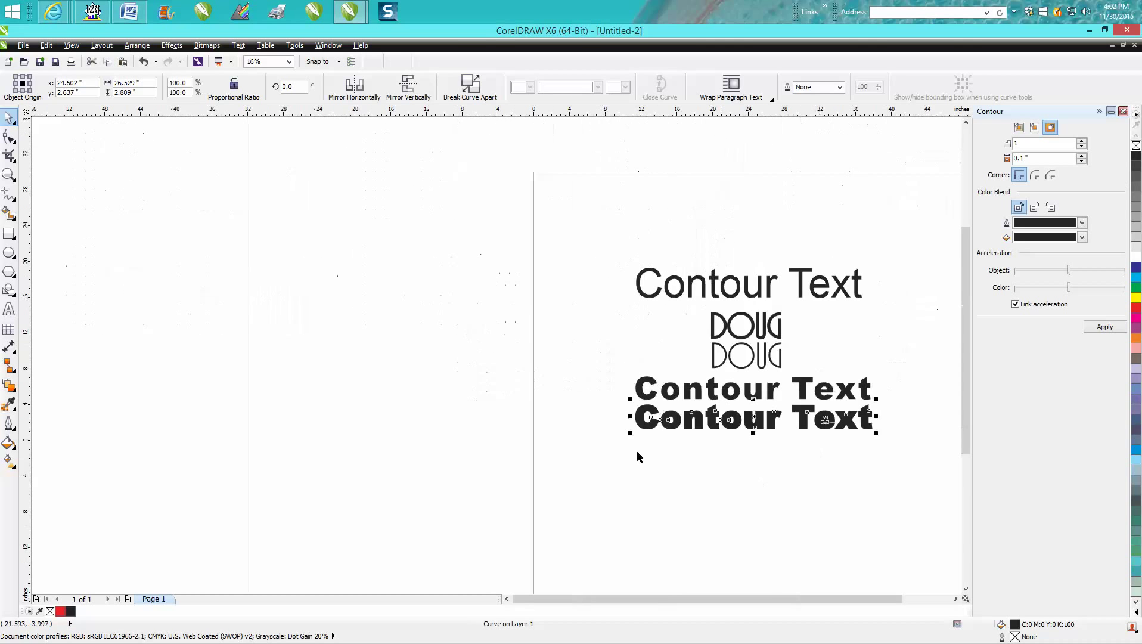
pyautogui.click(9, 175)
pyautogui.moveTo(617, 391); pyautogui.dragTo(918, 455)
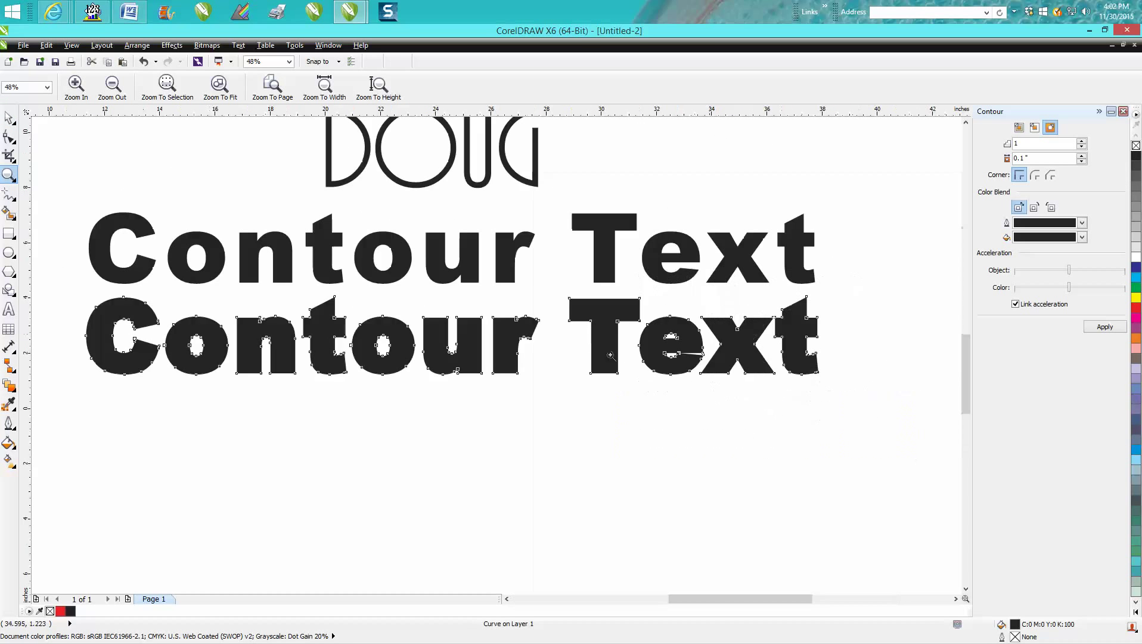
pyautogui.click(120, 225)
pyautogui.click(9, 117)
pyautogui.click(533, 358)
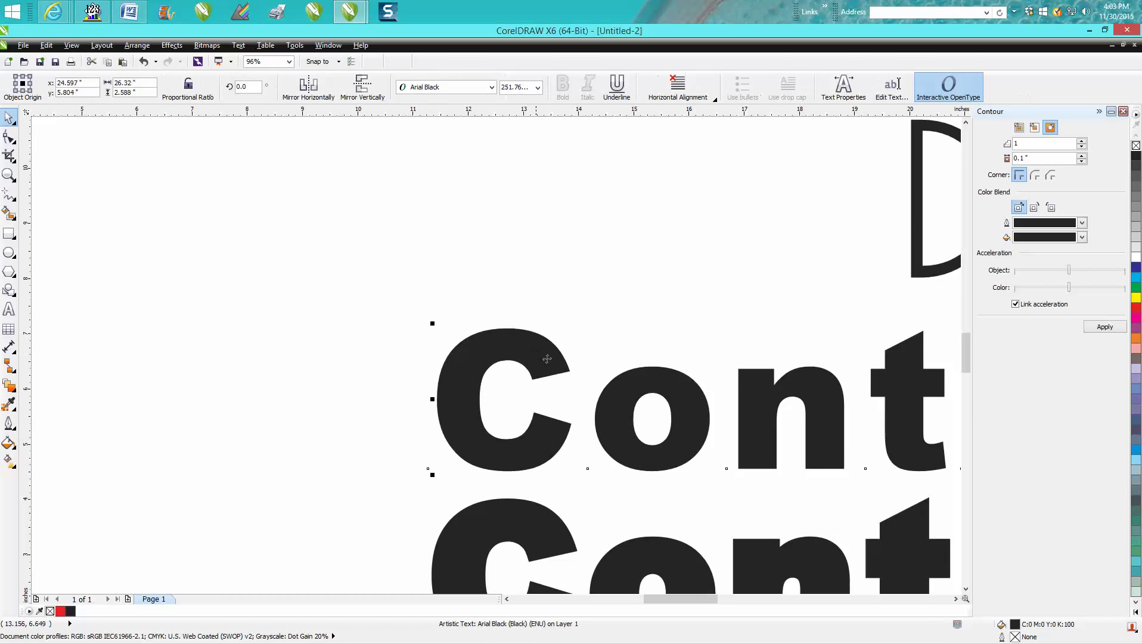
pyautogui.scroll(-3, 560, 346)
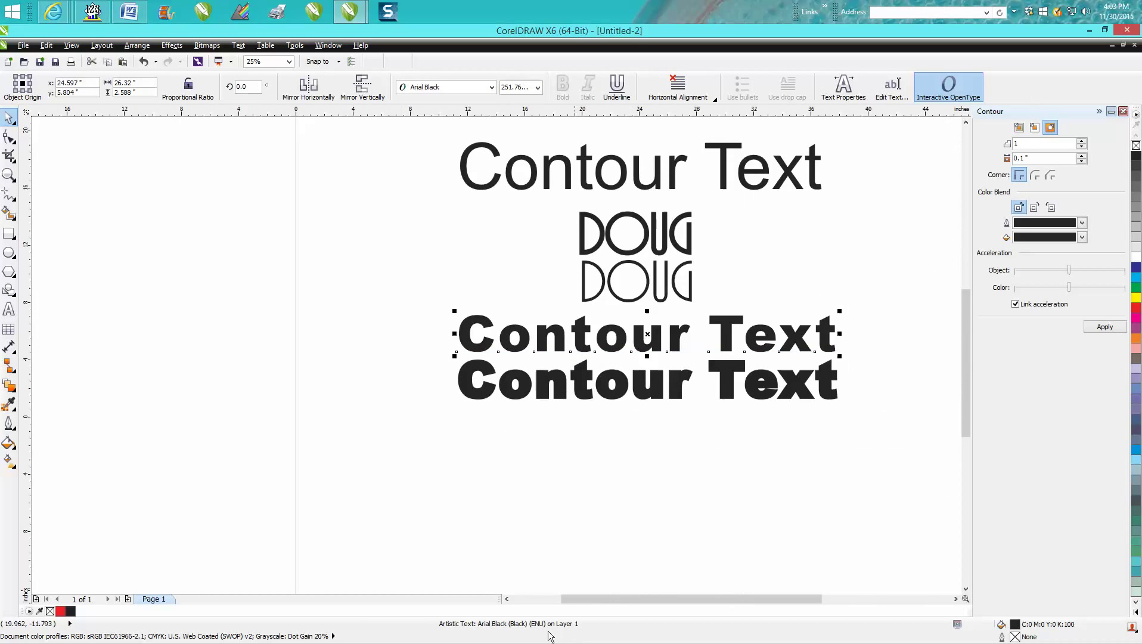
pyautogui.click(652, 394)
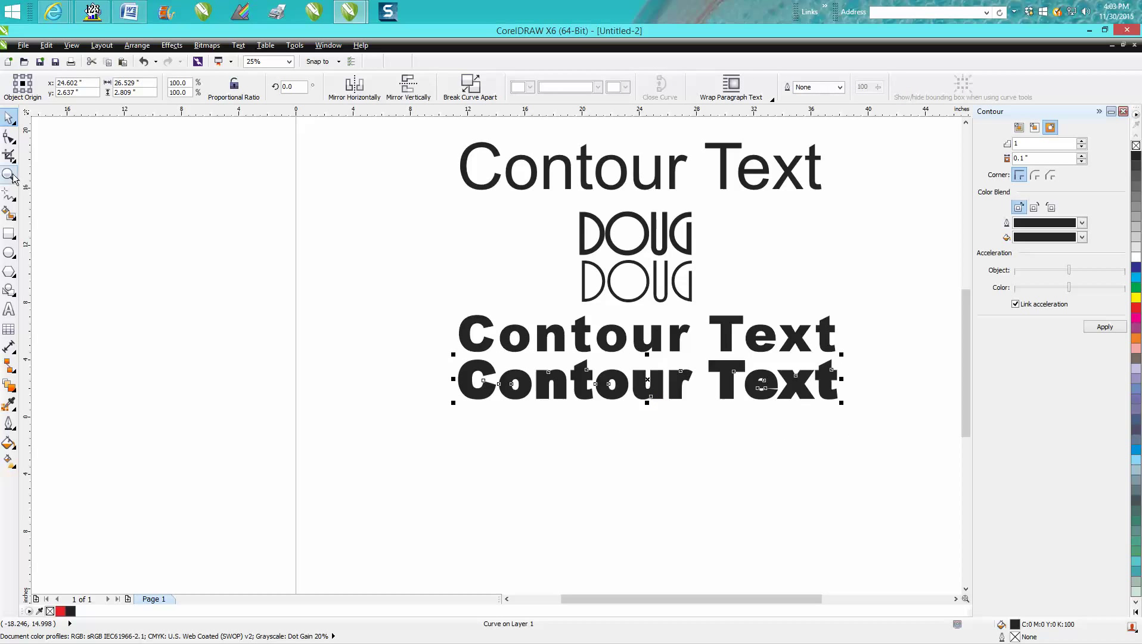
pyautogui.click(9, 234)
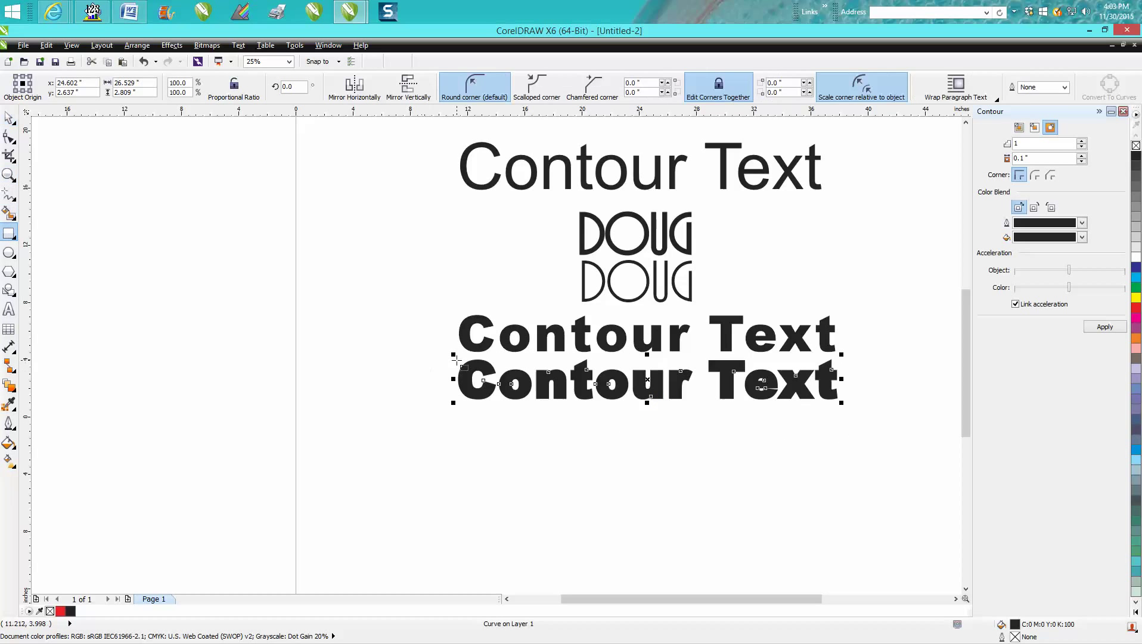
pyautogui.moveTo(444, 349)
pyautogui.mouseDown()
pyautogui.moveTo(482, 403)
pyautogui.moveTo(888, 437)
pyautogui.mouseUp()
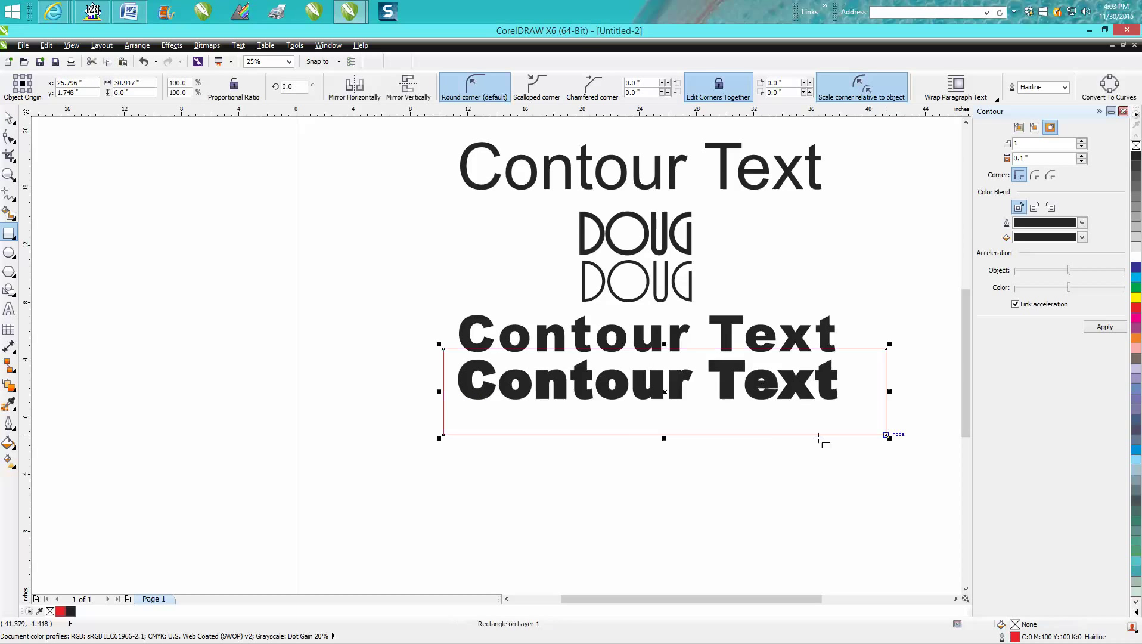
pyautogui.moveTo(663, 438); pyautogui.dragTo(664, 418)
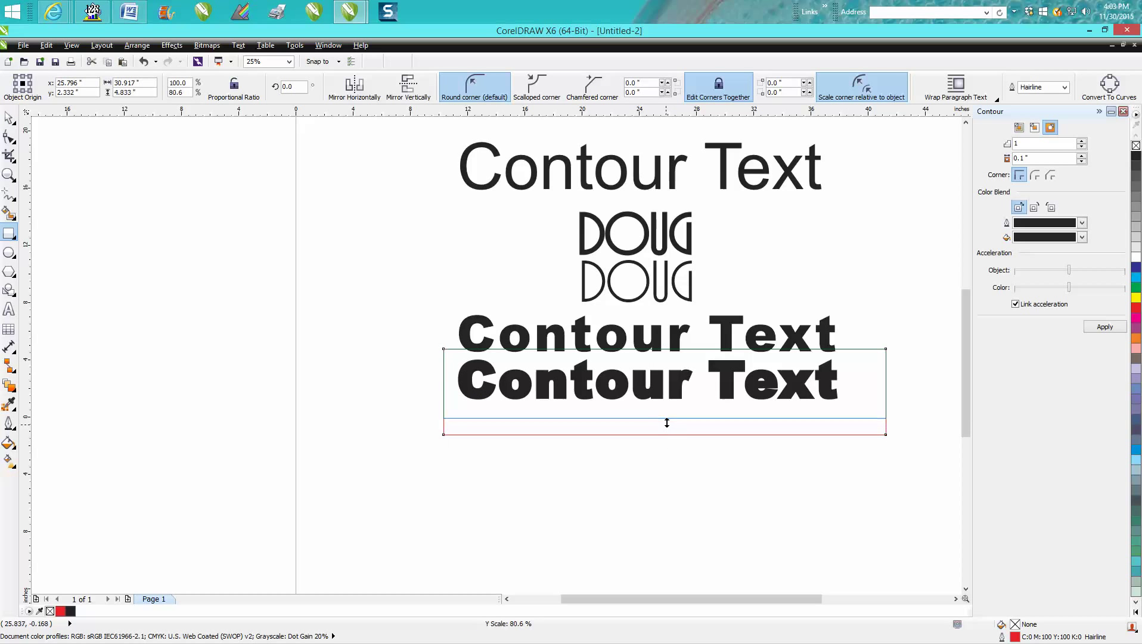
pyautogui.press('z')
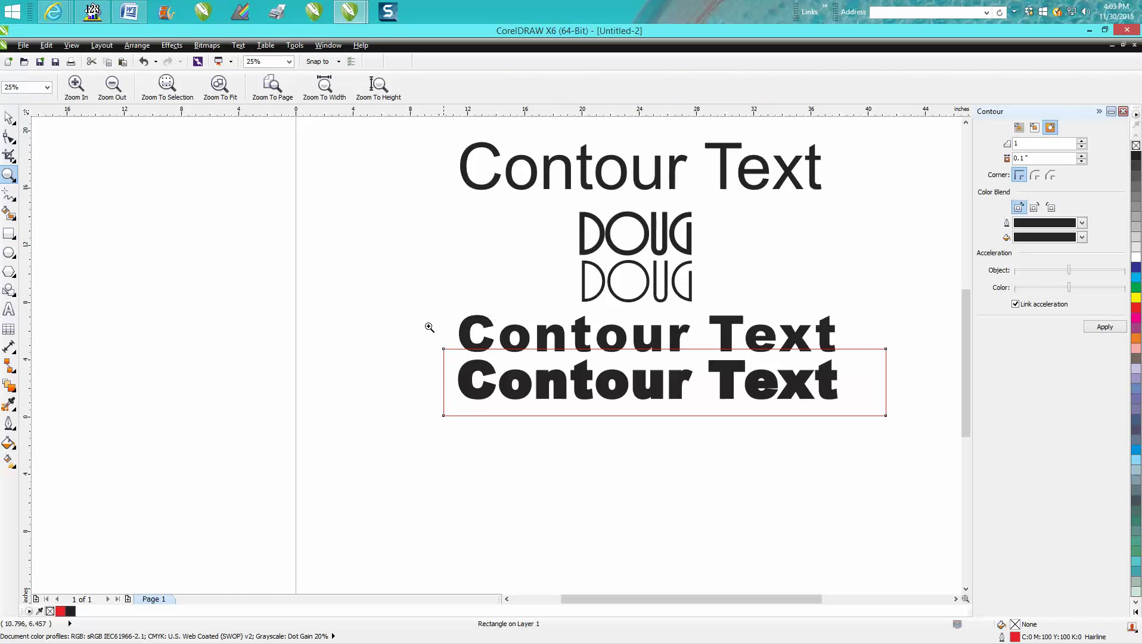
pyautogui.moveTo(426, 337); pyautogui.dragTo(932, 461)
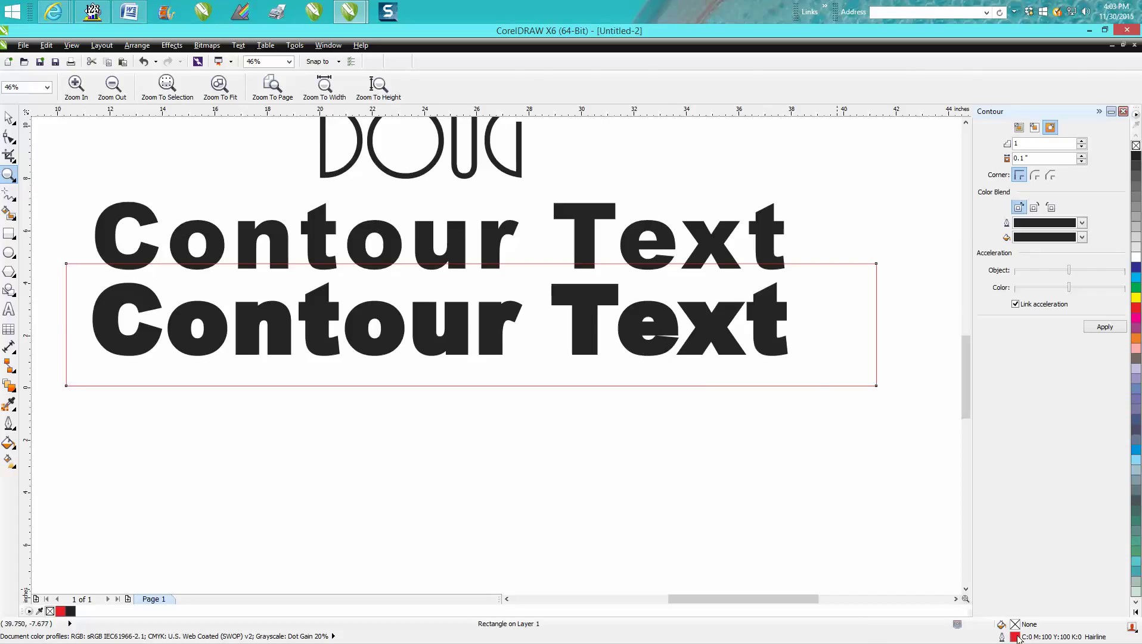
pyautogui.press('space')
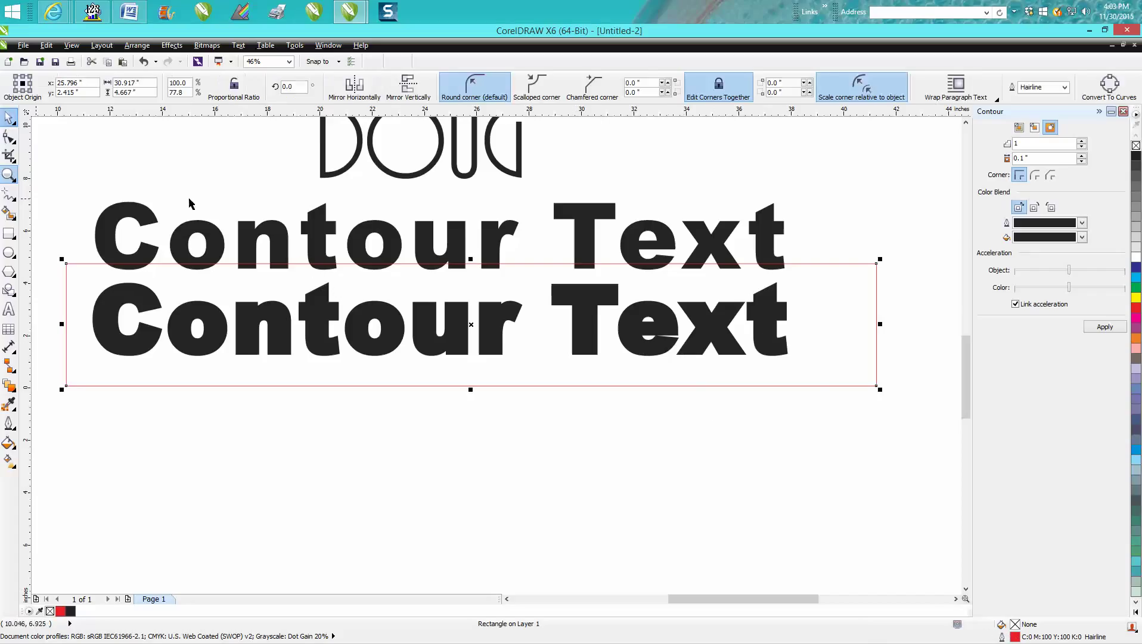
pyautogui.click(650, 350)
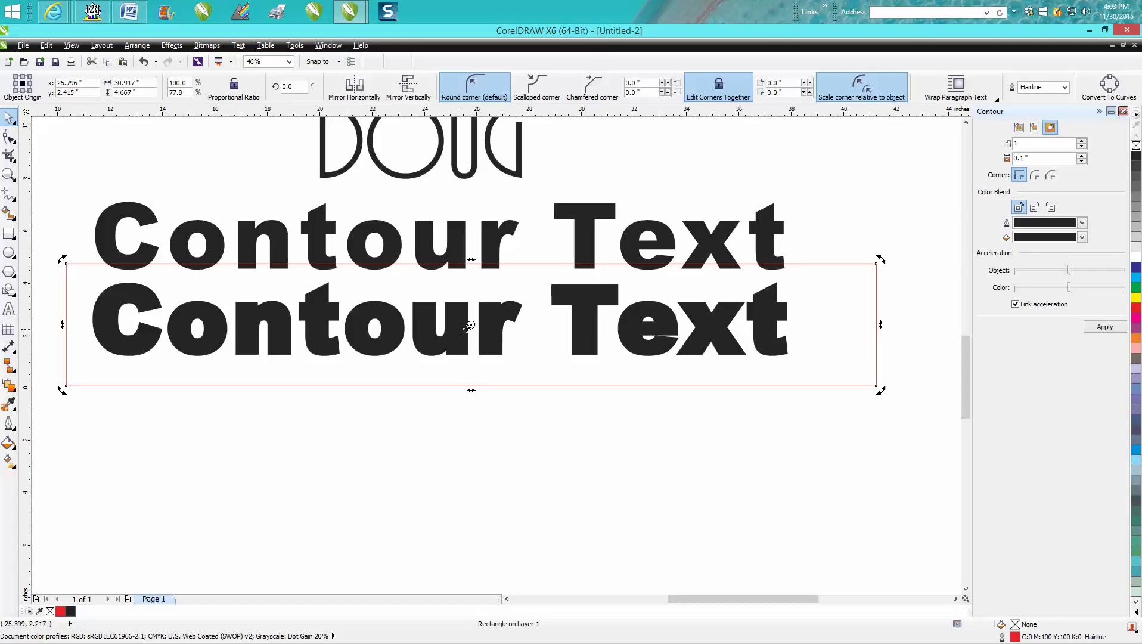
pyautogui.click(525, 432)
pyautogui.click(500, 331)
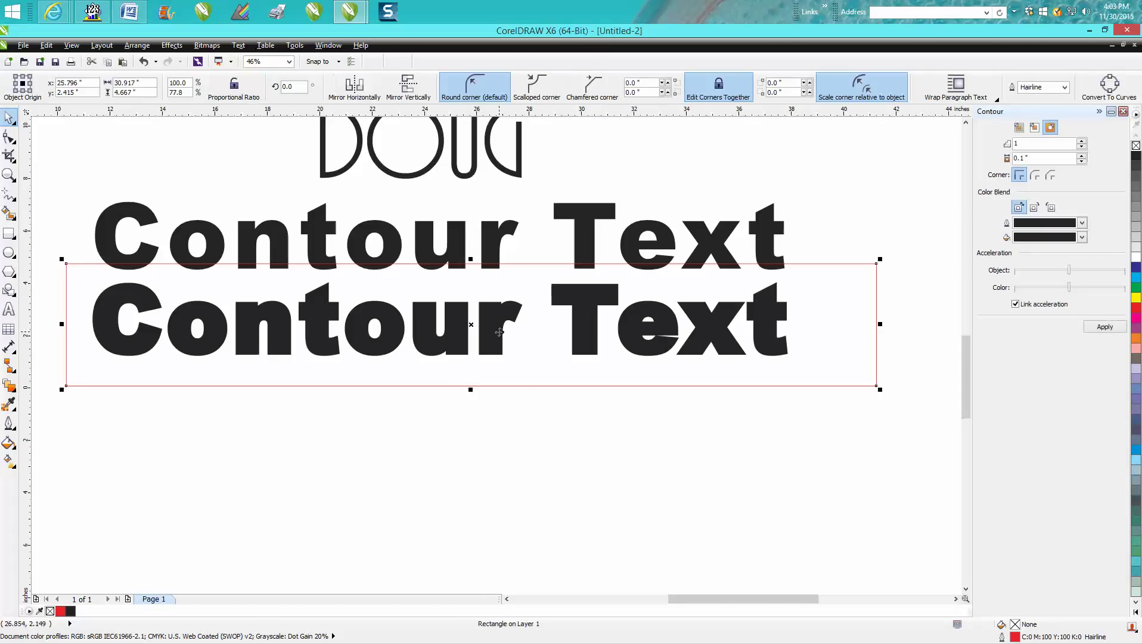
pyautogui.click(506, 317)
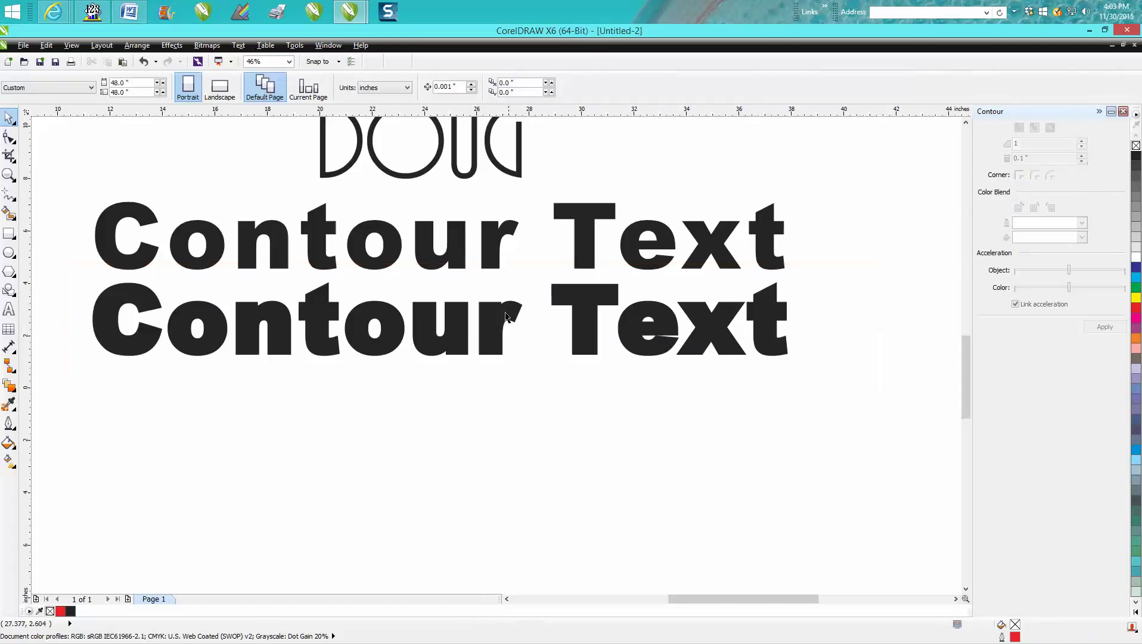
# - Outline the upper Contour Text copy in red and add a 0.06-inch outside contour
pyautogui.click(492, 261)
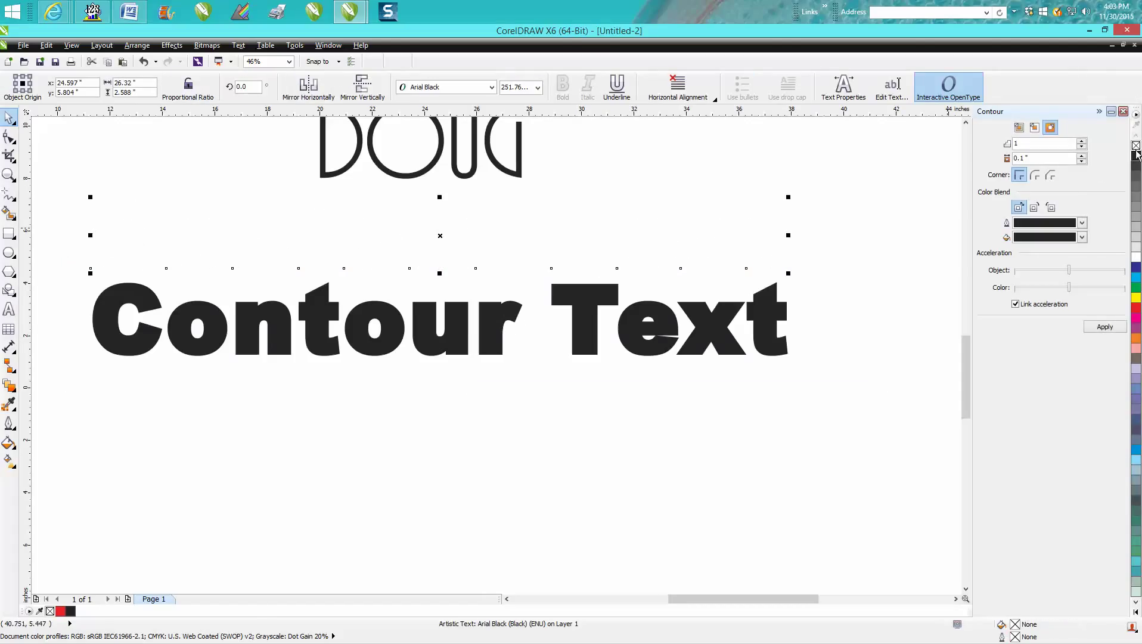
pyautogui.rightClick(1136, 308)
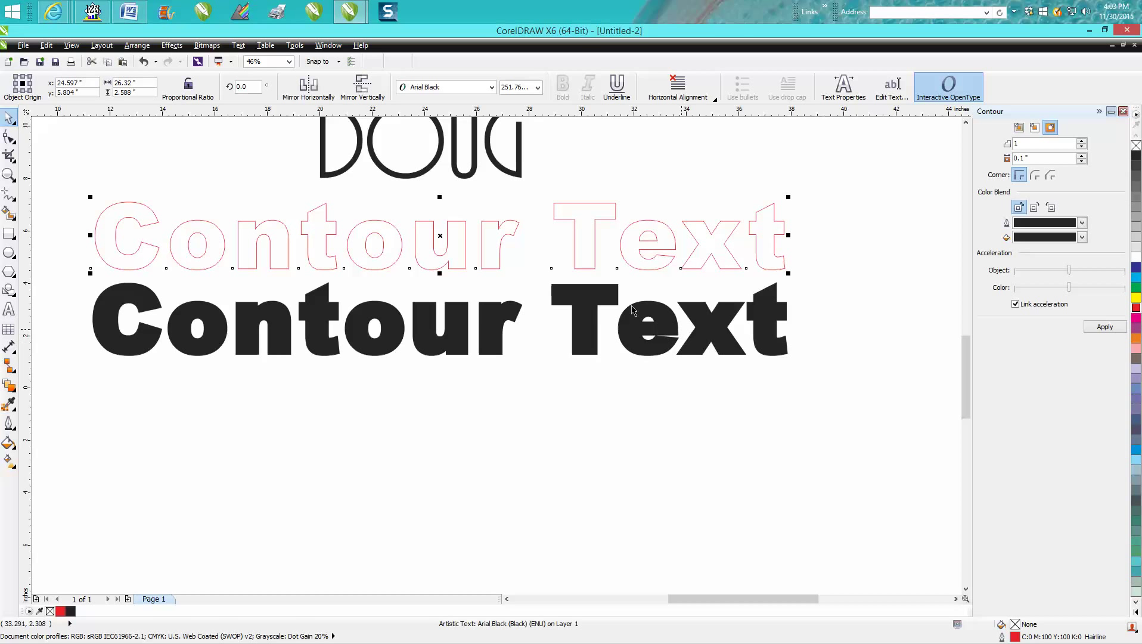
pyautogui.click(1082, 160)
pyautogui.click(1082, 161)
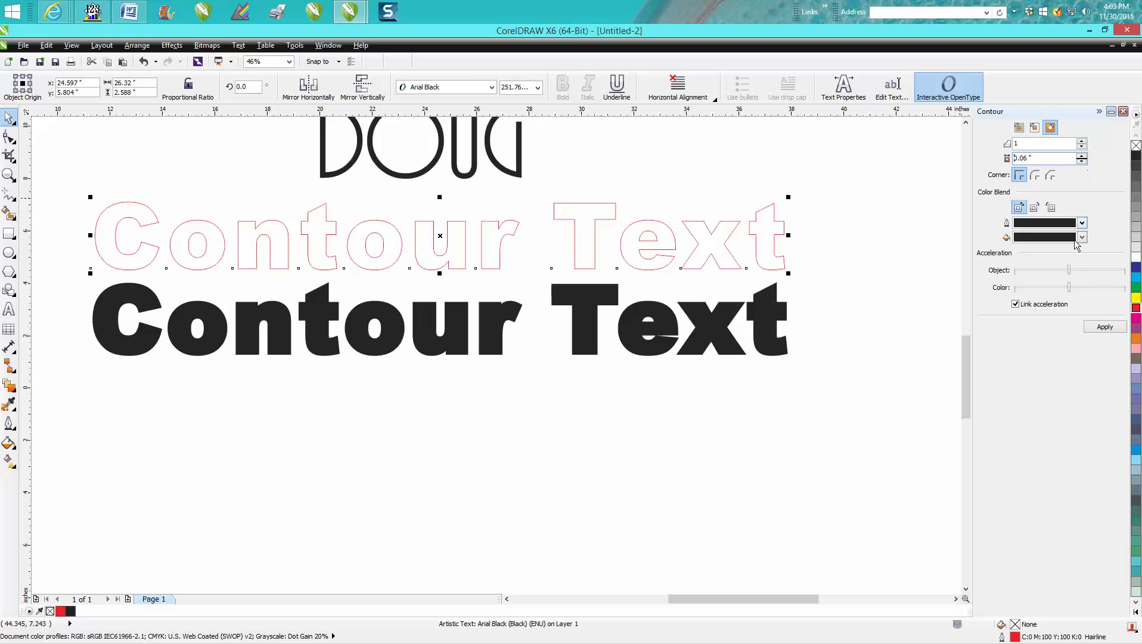
pyautogui.click(1105, 327)
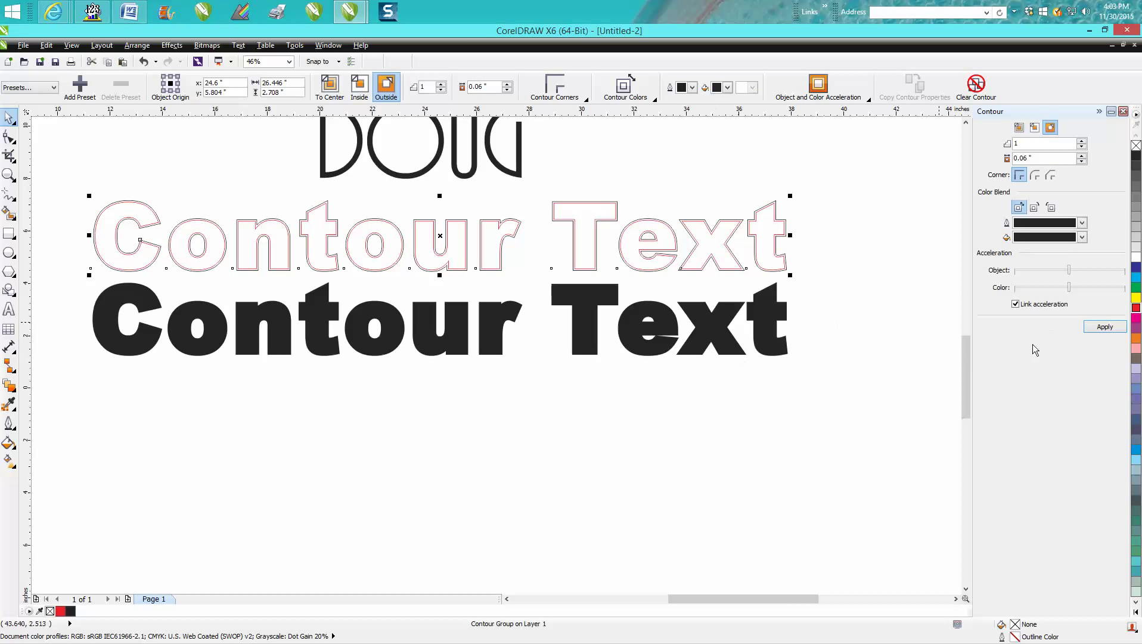
pyautogui.moveTo(972, 368); pyautogui.dragTo(969, 324)
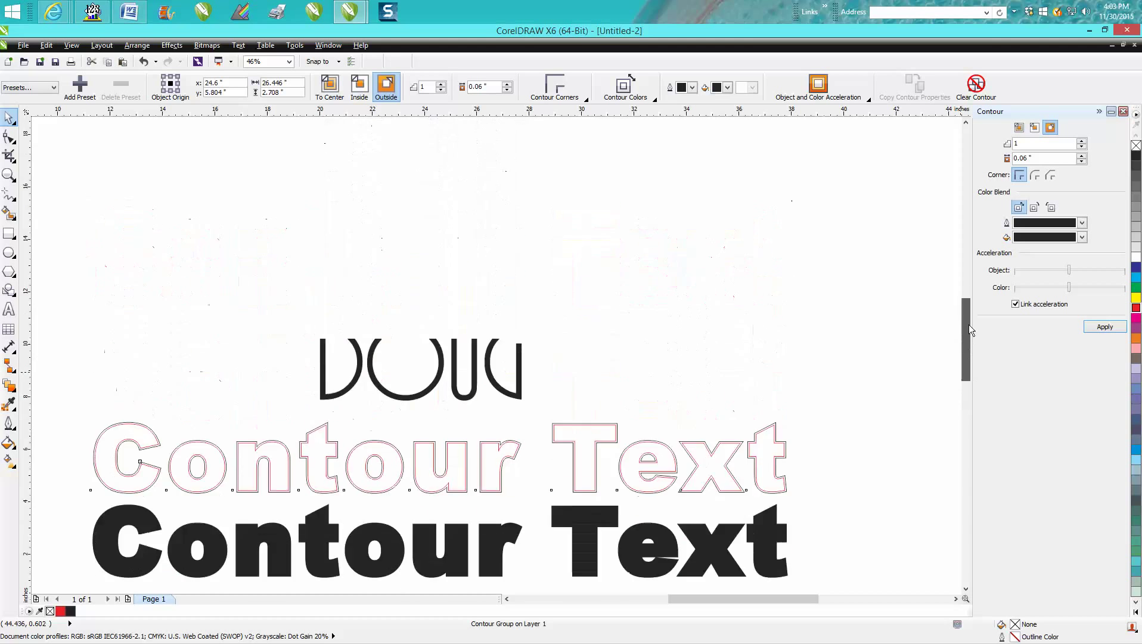
# - Contour the lower DOUG outside, then reapply with the offset reduced to 0.11 inch
pyautogui.click(517, 414)
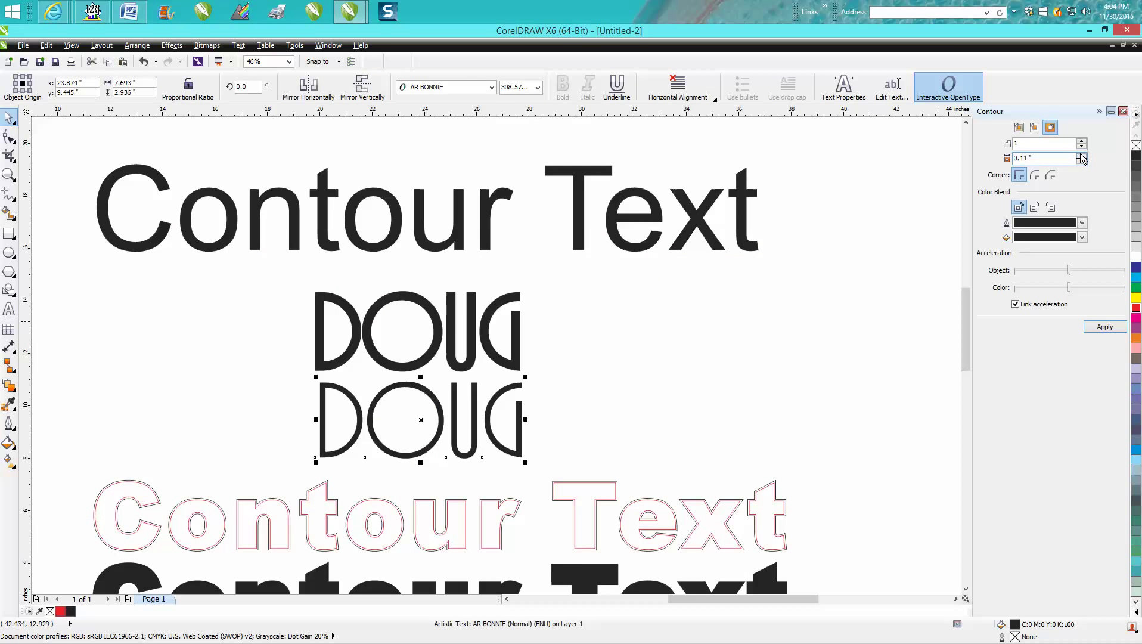
pyautogui.click(1105, 326)
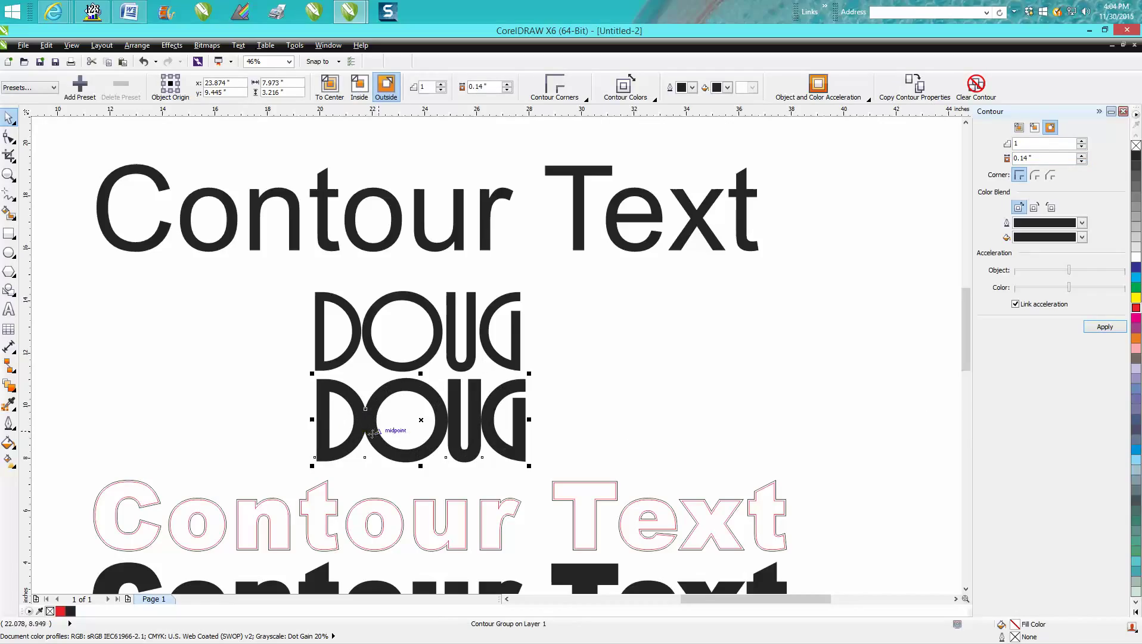
pyautogui.click(1081, 162)
pyautogui.click(1081, 162)
pyautogui.click(1105, 326)
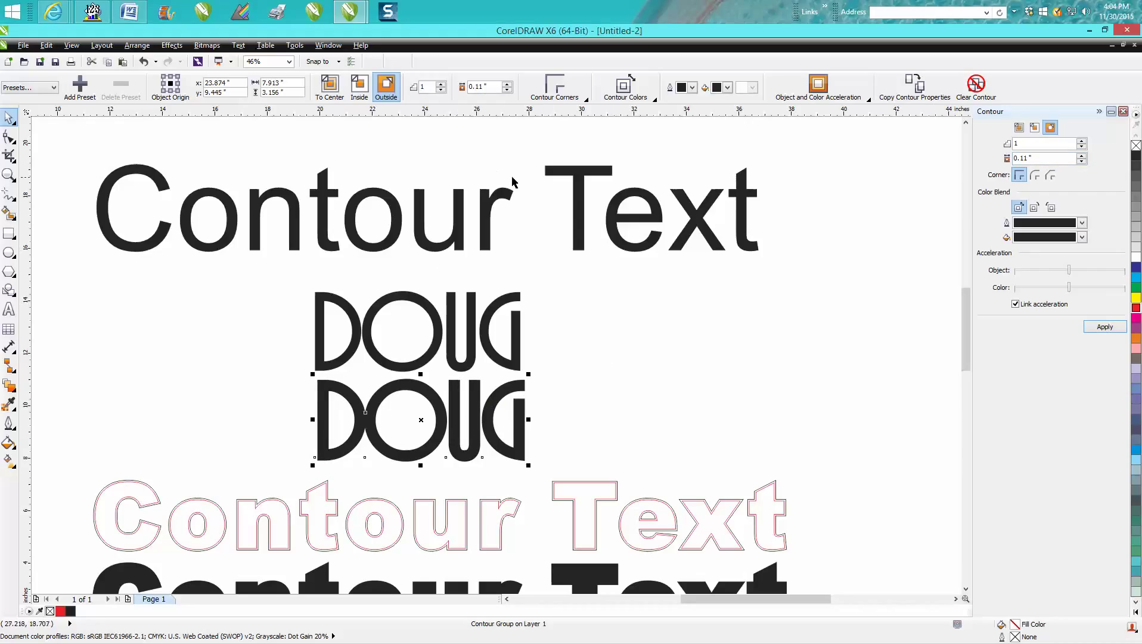
pyautogui.scroll(-2, 538, 189)
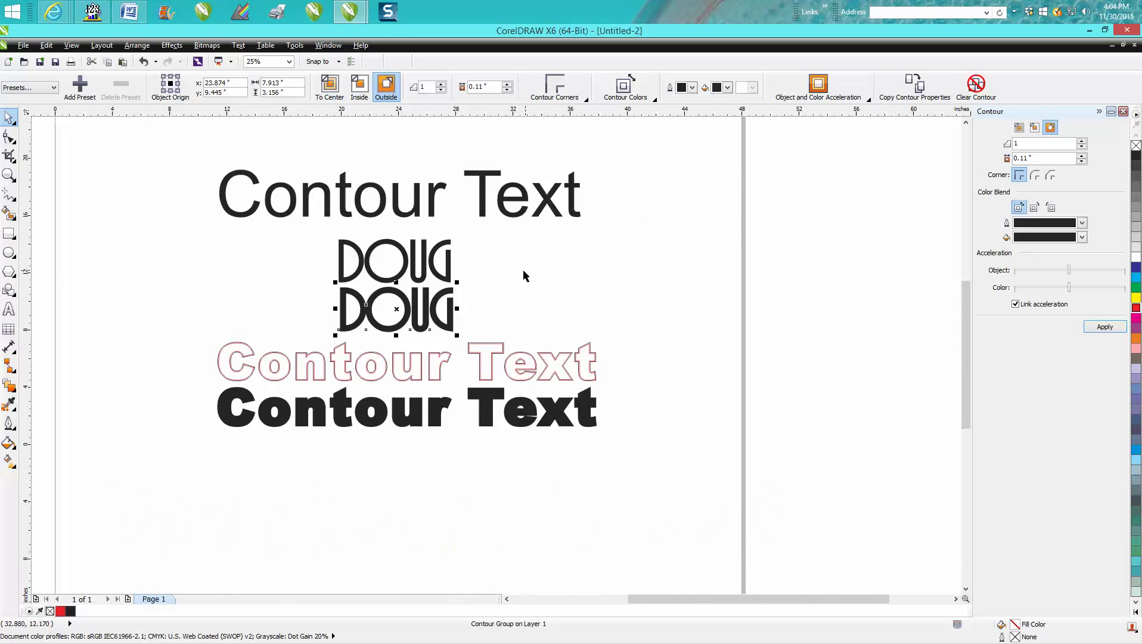